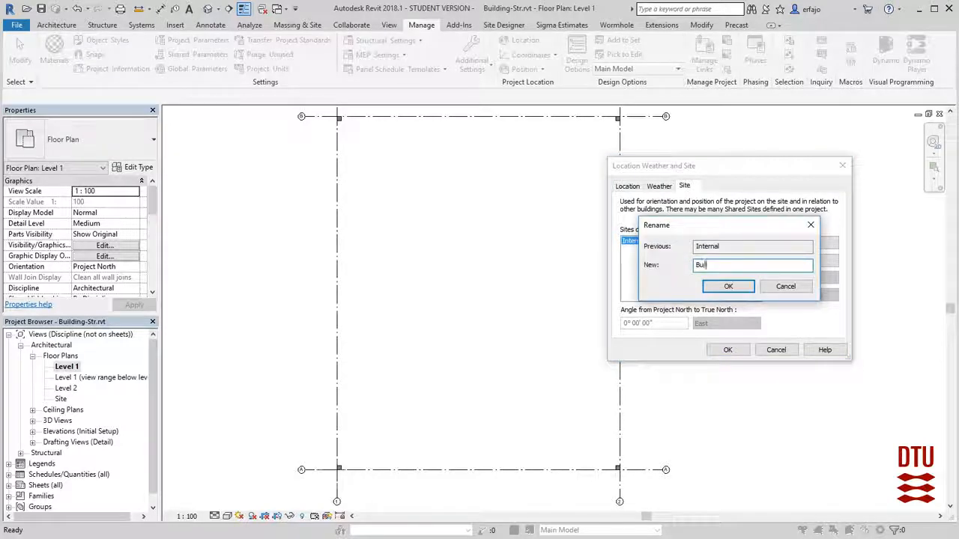
Rename the Internal site as Building1 and duplicate it as a second site named Building2
type("Building1")
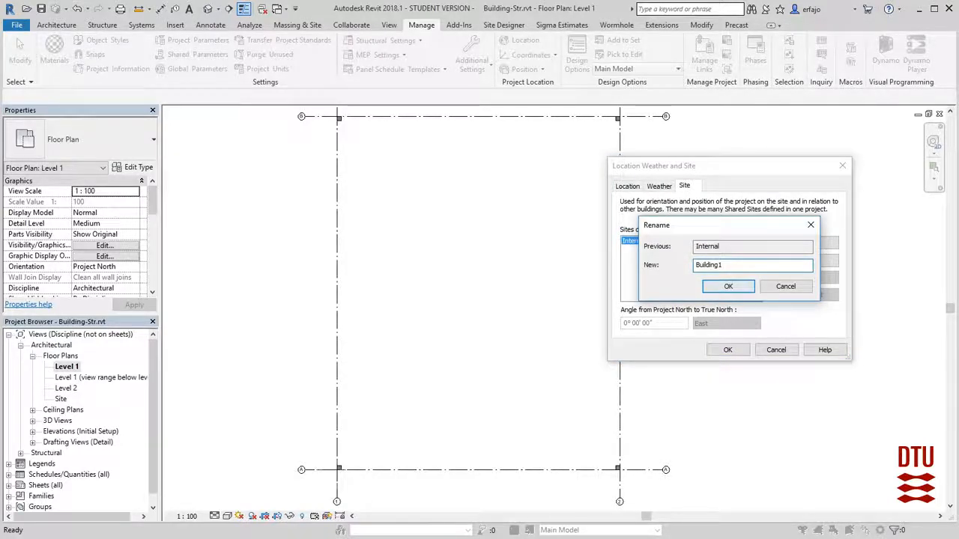
key("Return")
key("alt+d")
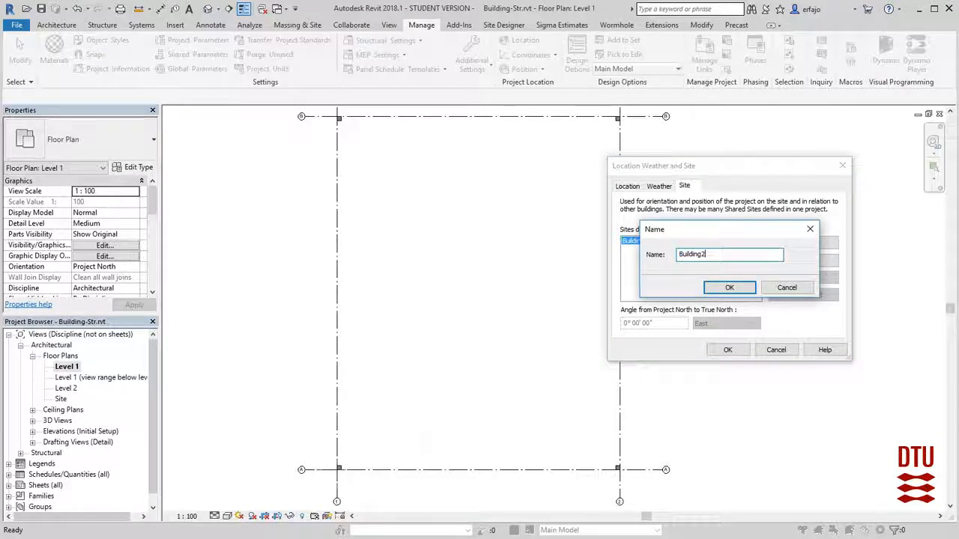
key("Return")
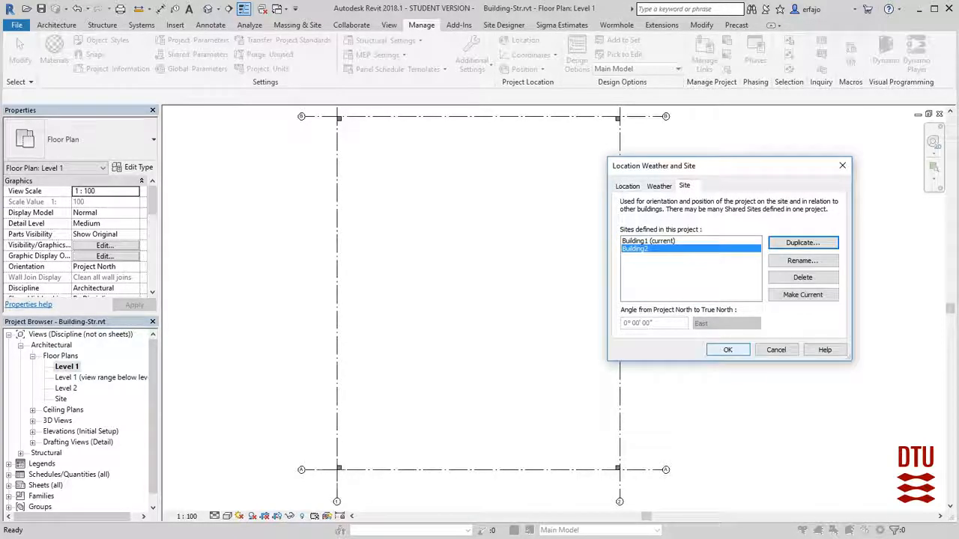
left_click(648, 240)
key("Return")
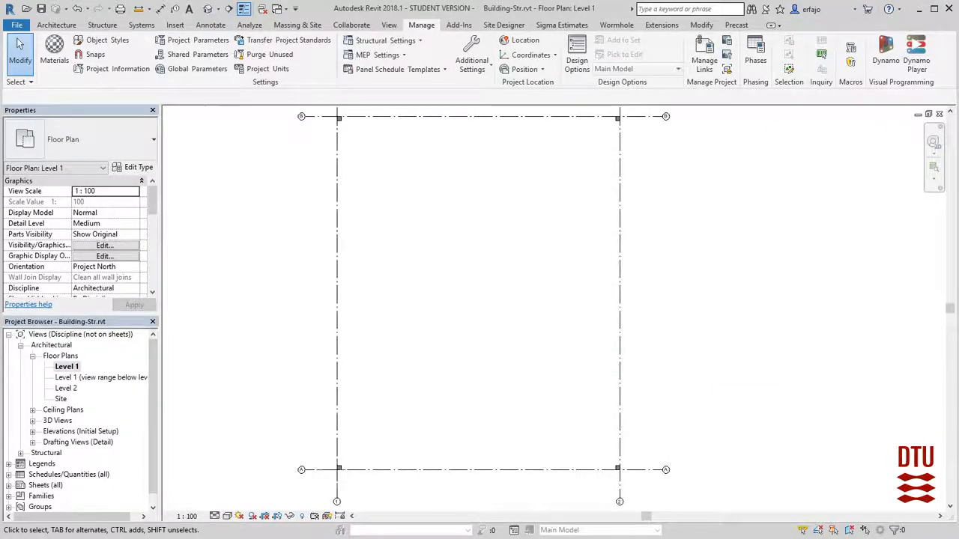
Reload the unloaded Revit link Building-Arch.rvt into the structural model
middle_click_drag(479, 314, 455, 287)
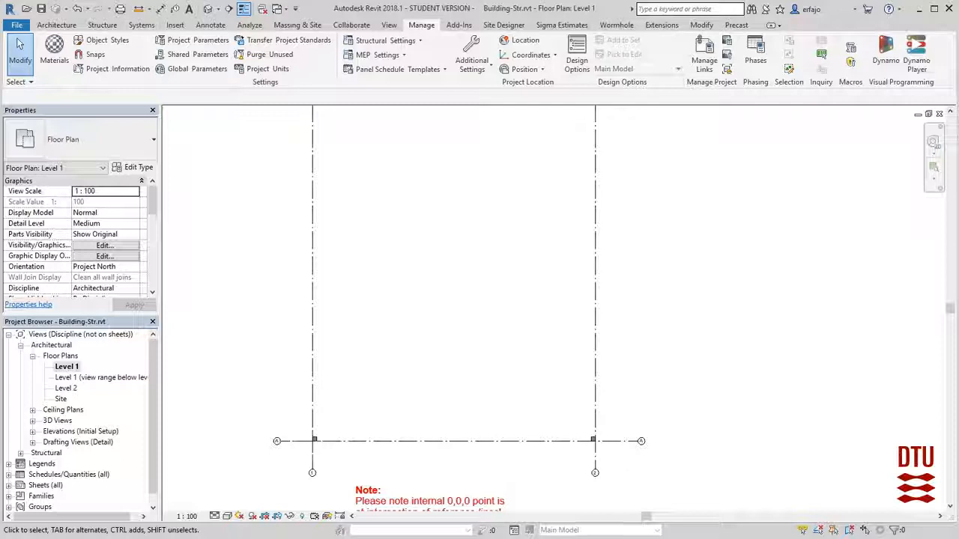
left_click(175, 25)
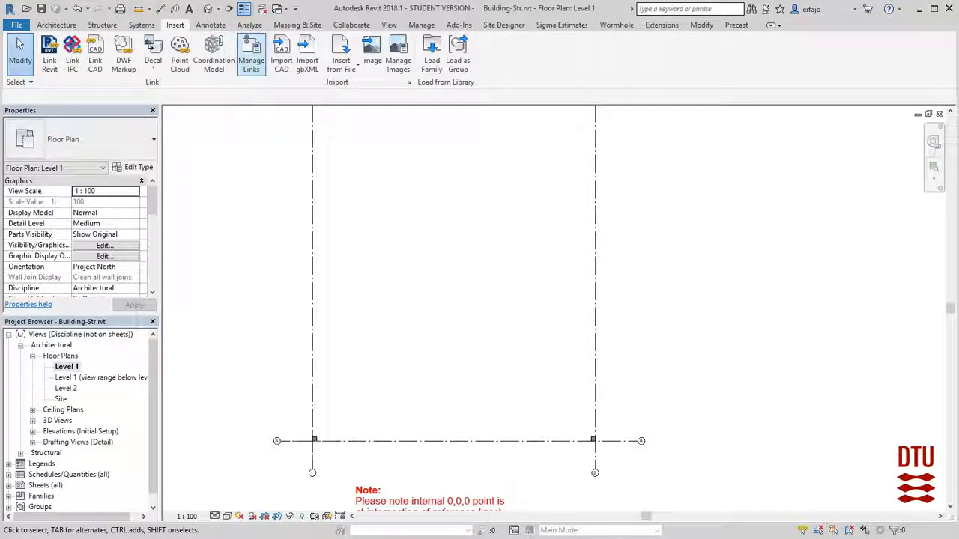
left_click(251, 59)
left_click(311, 152)
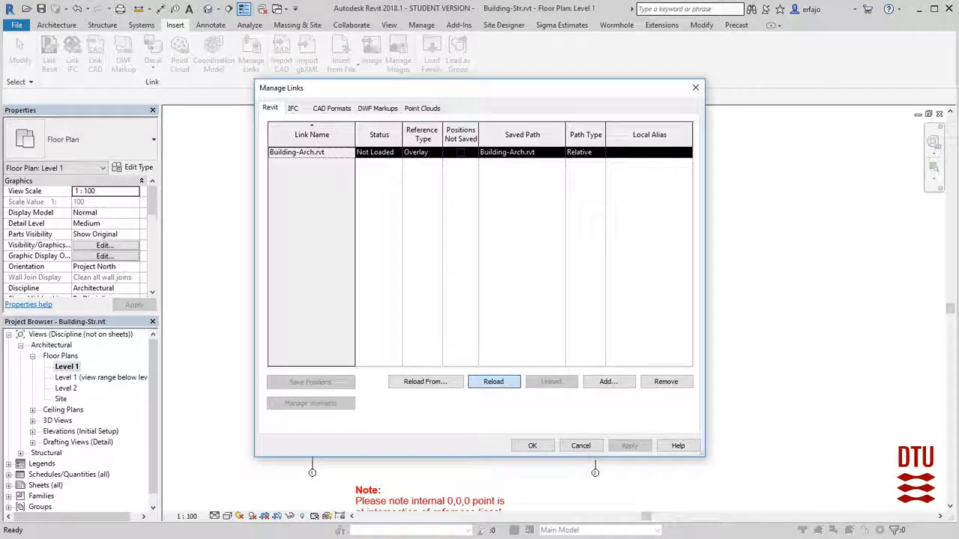
left_click(493, 381)
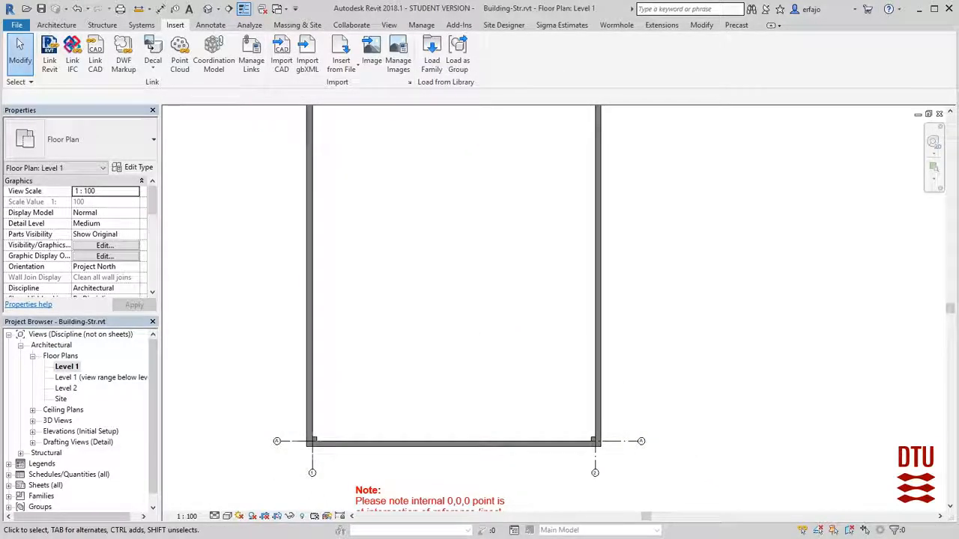
Reveal hidden elements briefly to check the base and survey points at the intersection of grids A and 1
middle_click_drag(442, 262, 413, 307)
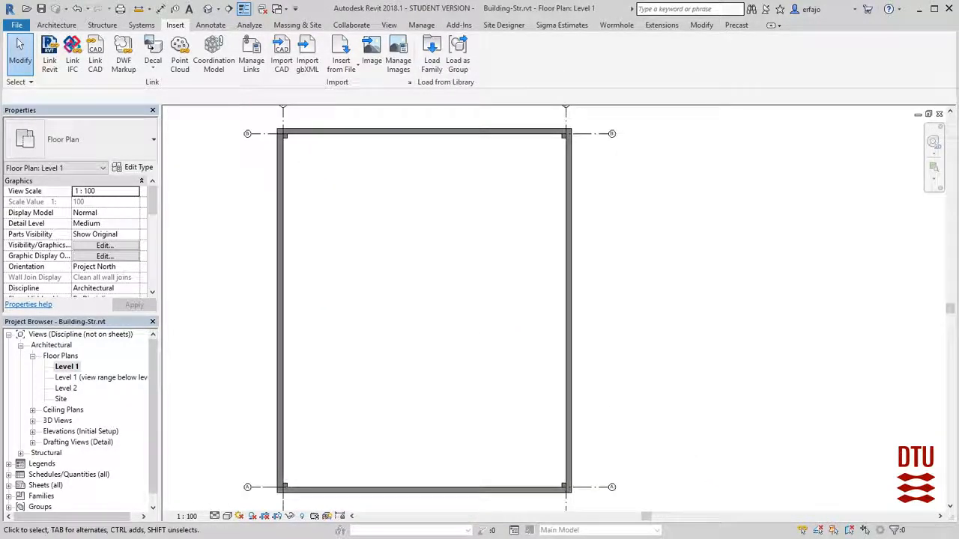
middle_click_drag(283, 300, 300, 260)
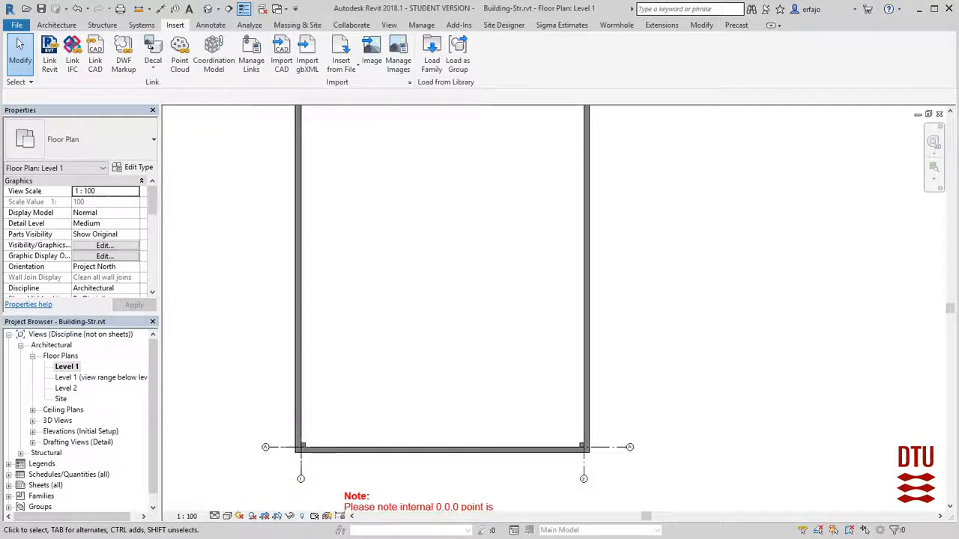
left_click(302, 516)
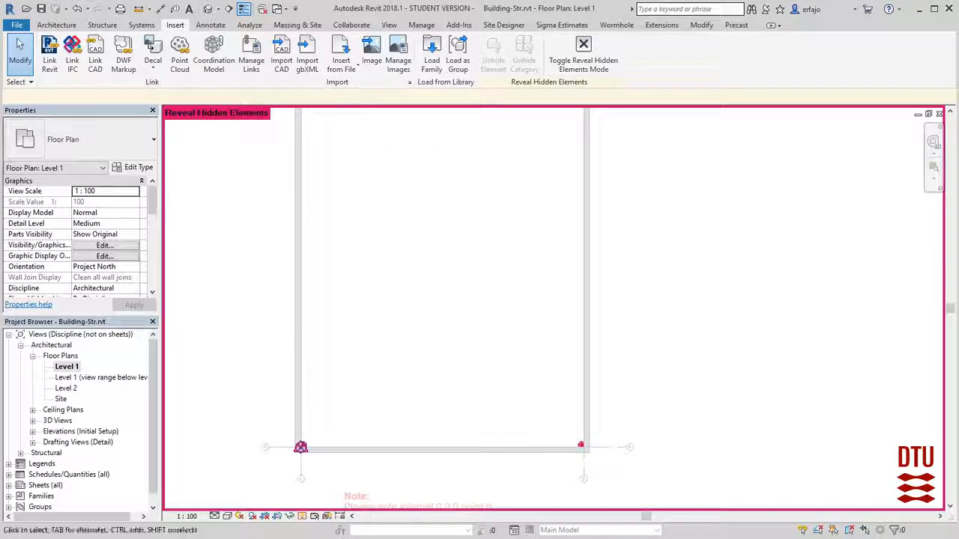
left_click(301, 516)
Reconcile shared coordinates by acquiring the system from the Building-Arch.rvt link, recording the instance at position Building 1
left_click(421, 25)
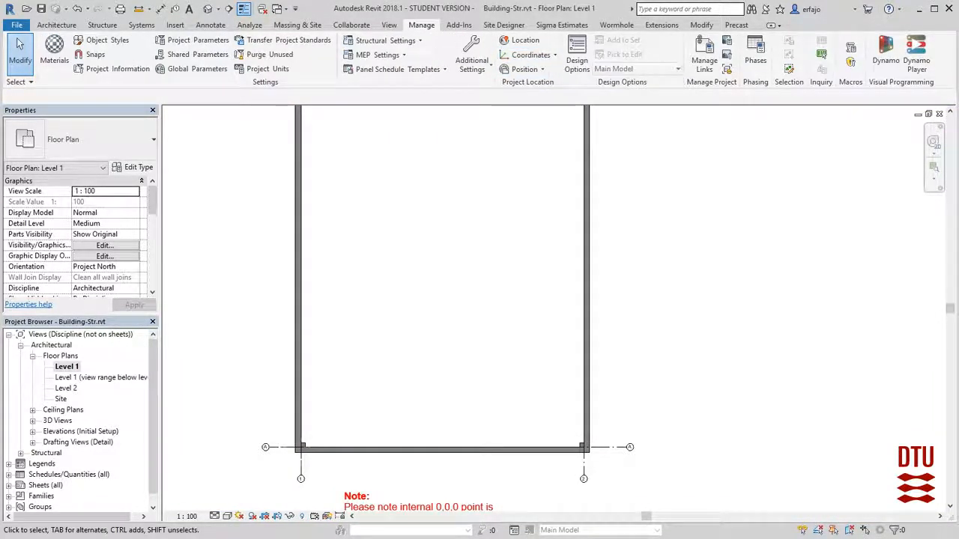
left_click(301, 289)
key("Escape")
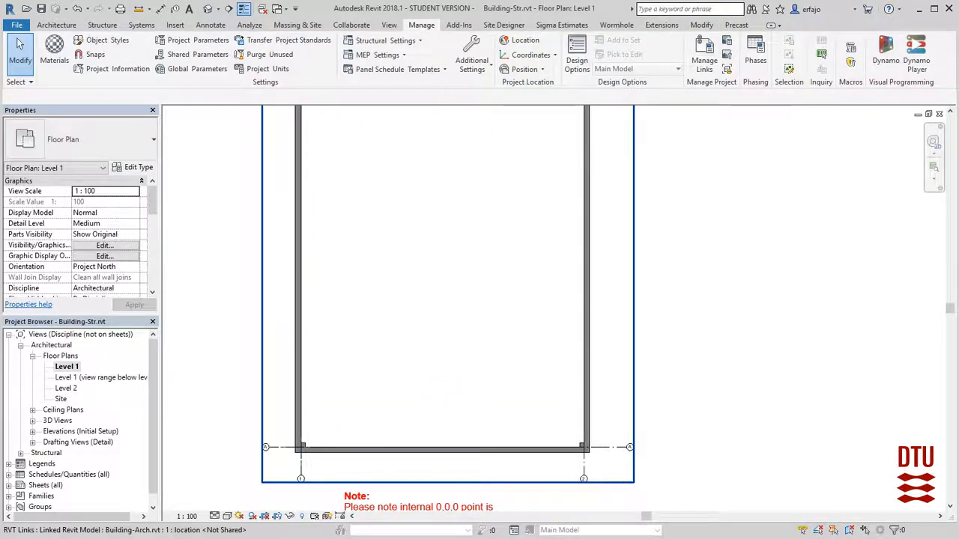
left_click(587, 276)
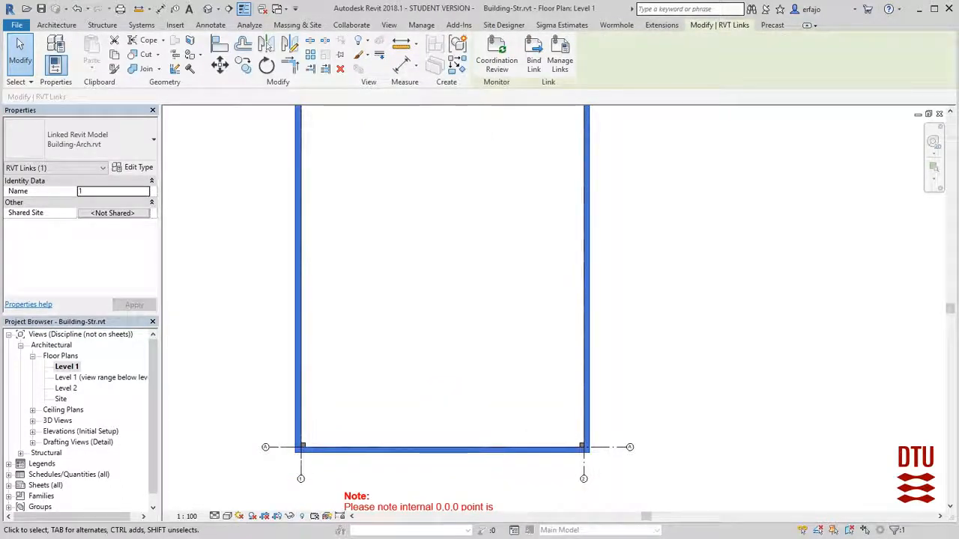
left_click(113, 213)
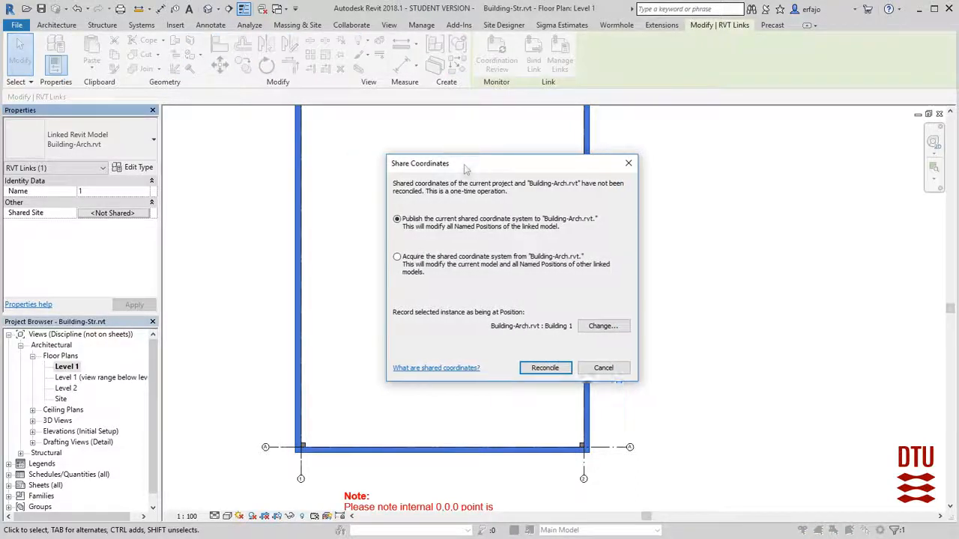
left_click_drag(465, 170, 693, 173)
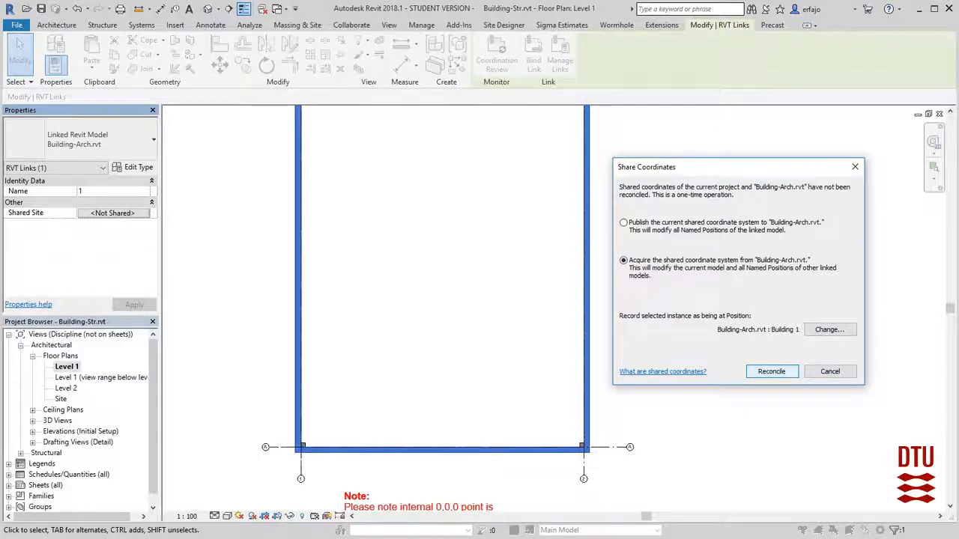
left_click(772, 371)
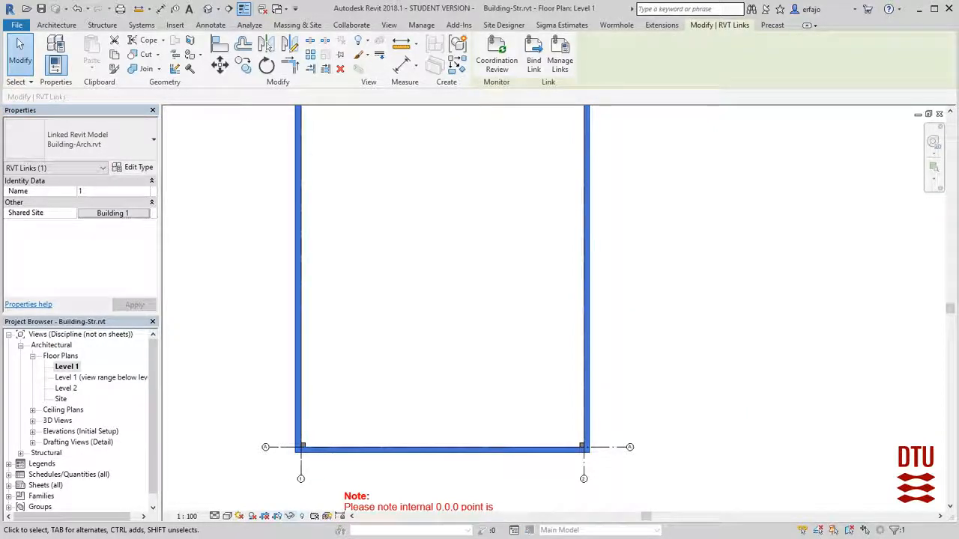
Reveal hidden elements across the full view extents to examine the survey point's position, and restore the normal display
left_click(302, 516)
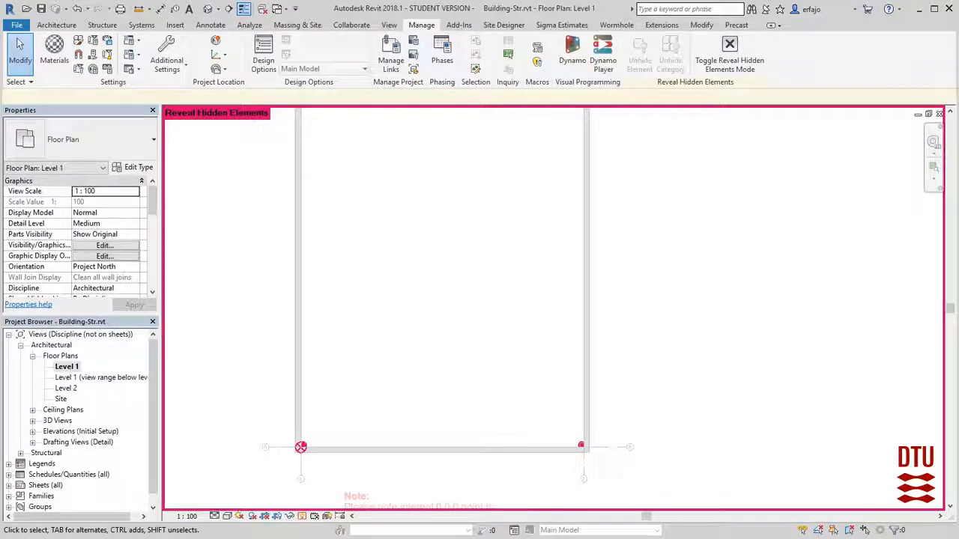
key("z")
key("f")
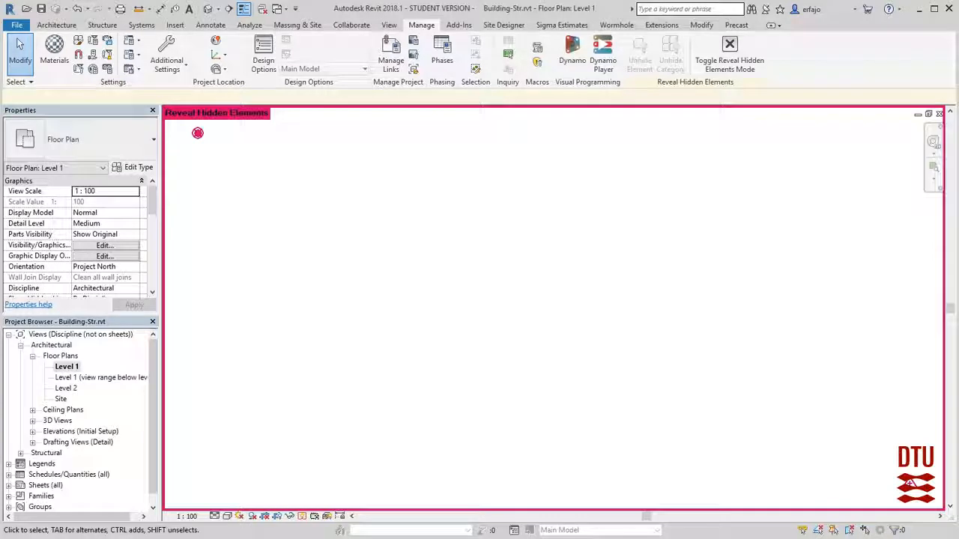
key("r")
key("h")
key("z")
key("a")
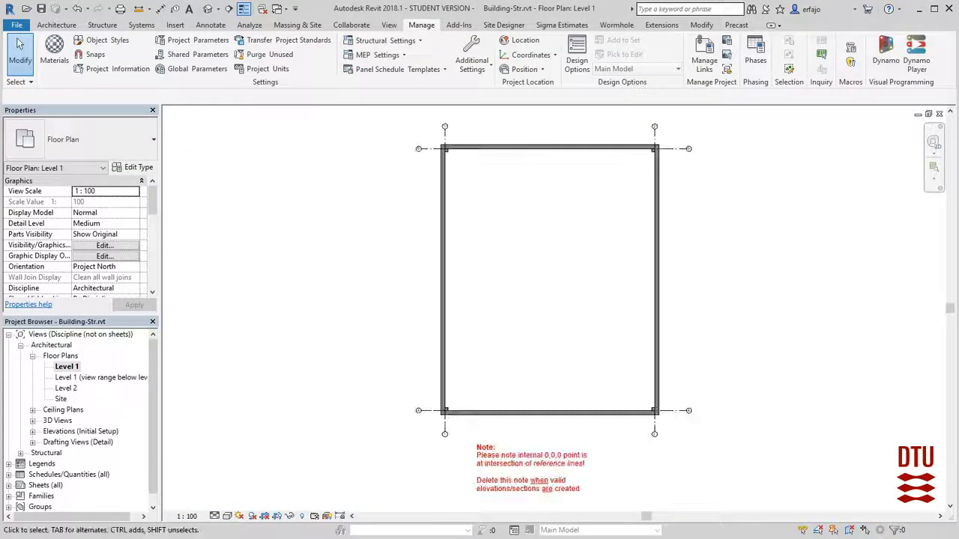
Move the linked Building-Arch.rvt instance to its shared site Building 2
scroll(539, 319, "up", 4)
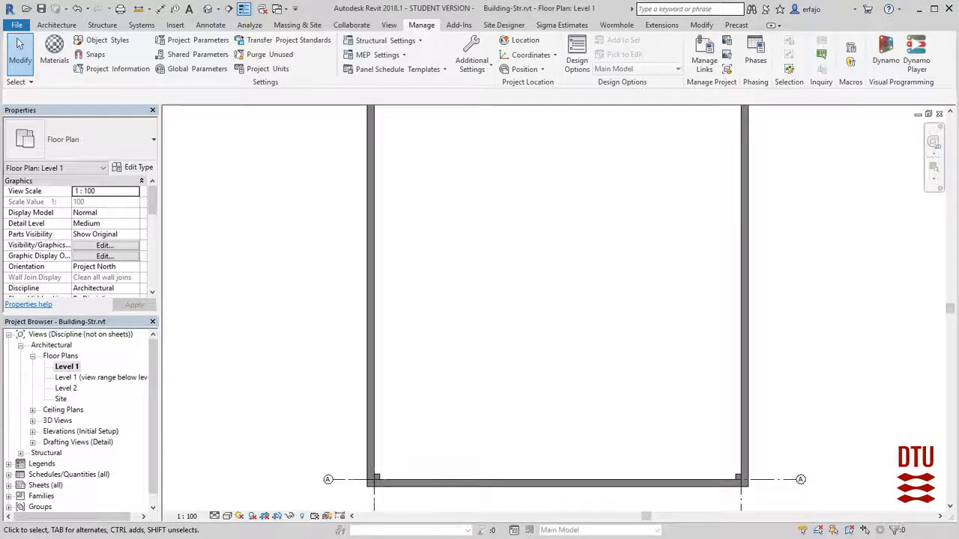
scroll(197, 352, "down", 4)
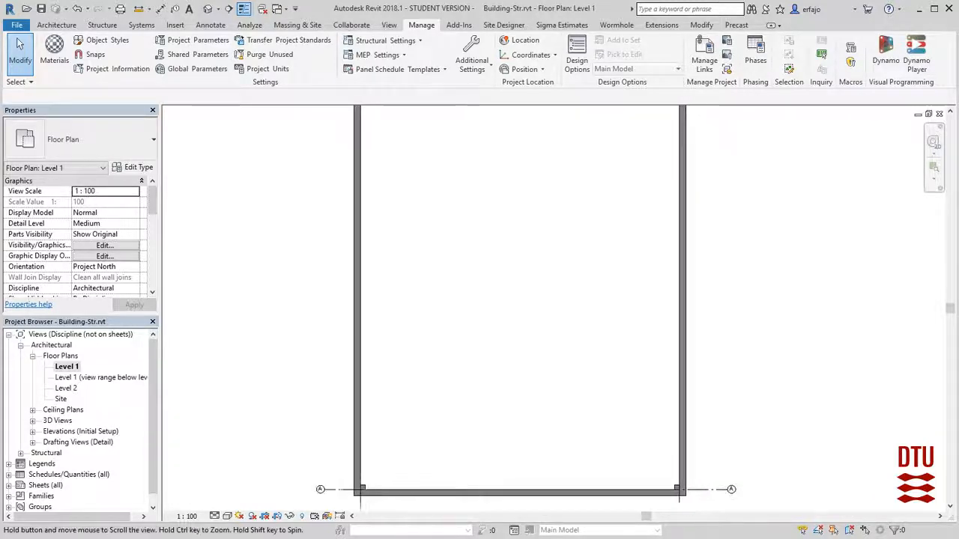
middle_click_drag(329, 300, 333, 300)
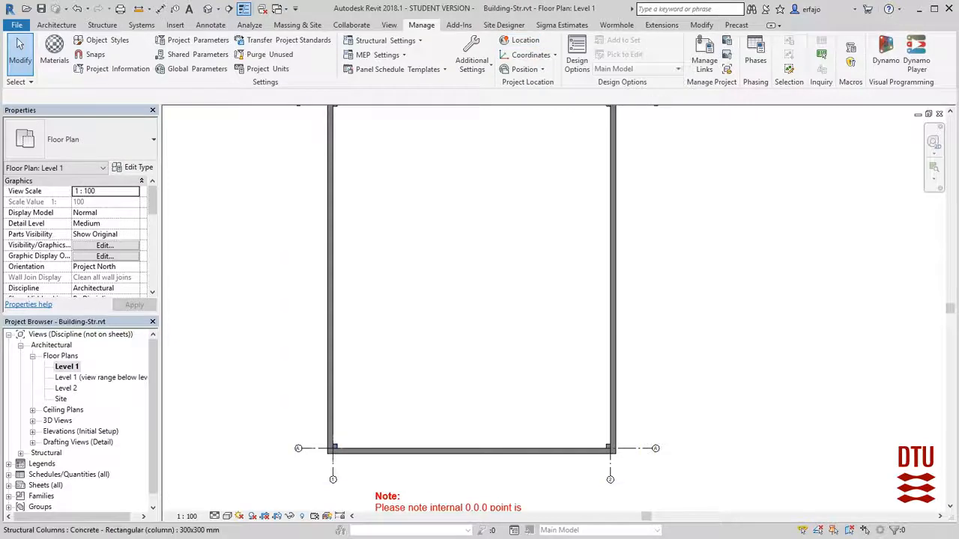
left_click(330, 300)
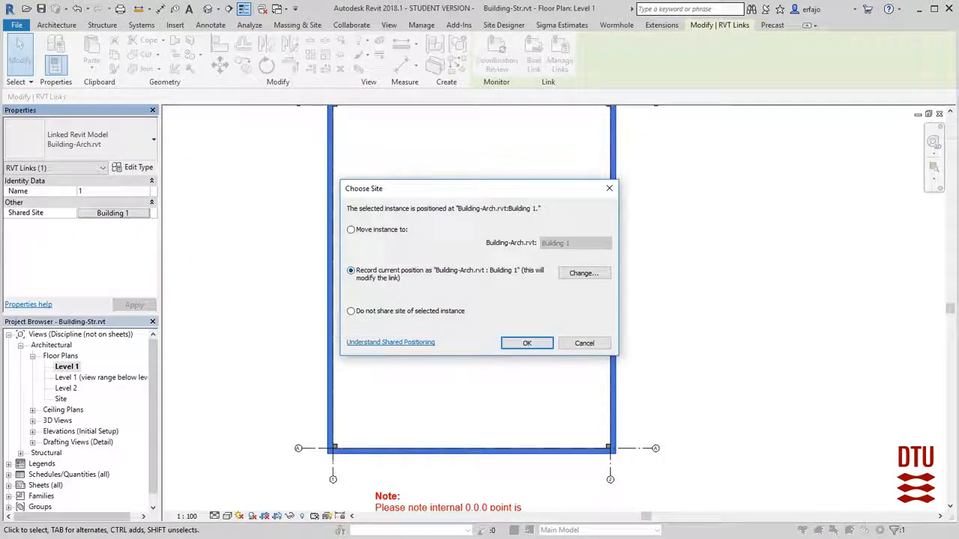
left_click(351, 229)
left_click(574, 242)
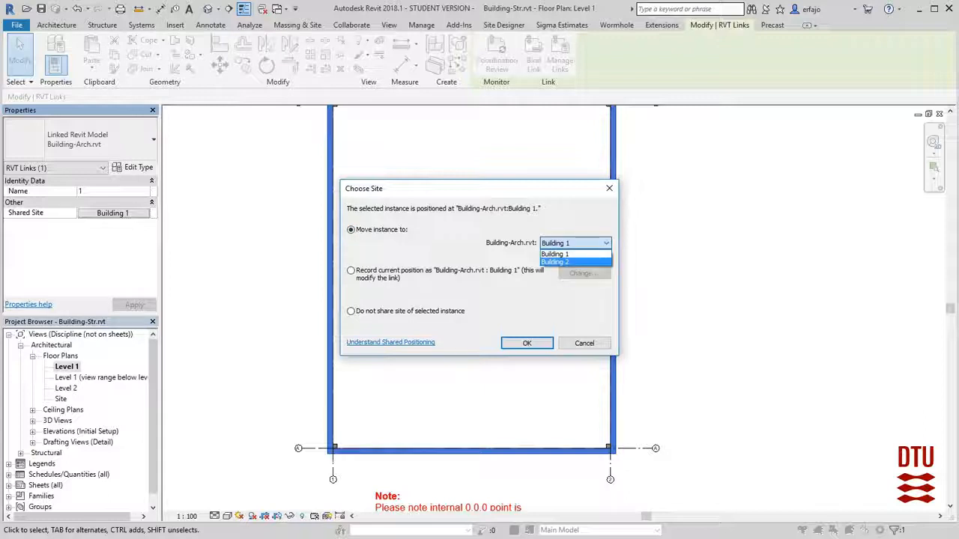
left_click(557, 263)
left_click(527, 344)
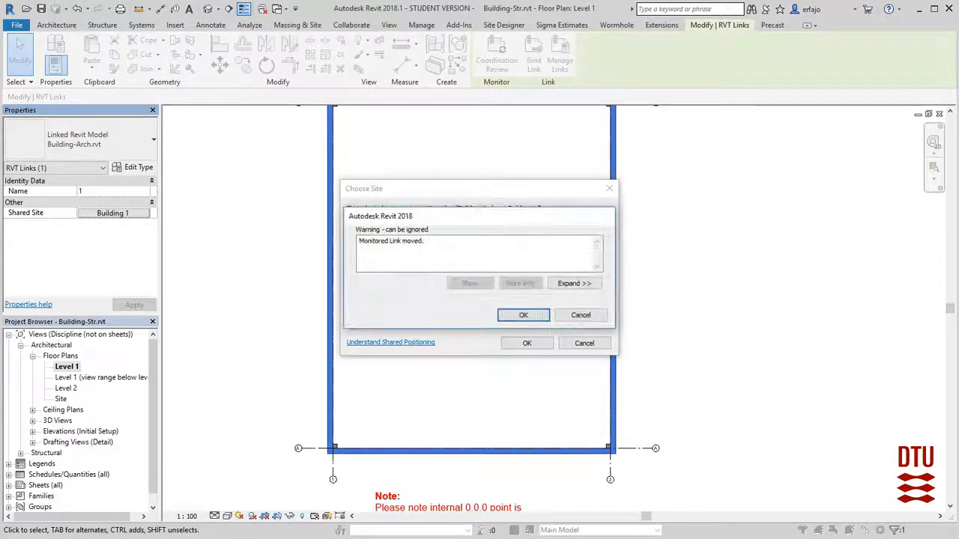
left_click(523, 314)
Deselect the moved architectural link and make Building2 the current site of the structural project
scroll(452, 307, "down", 4)
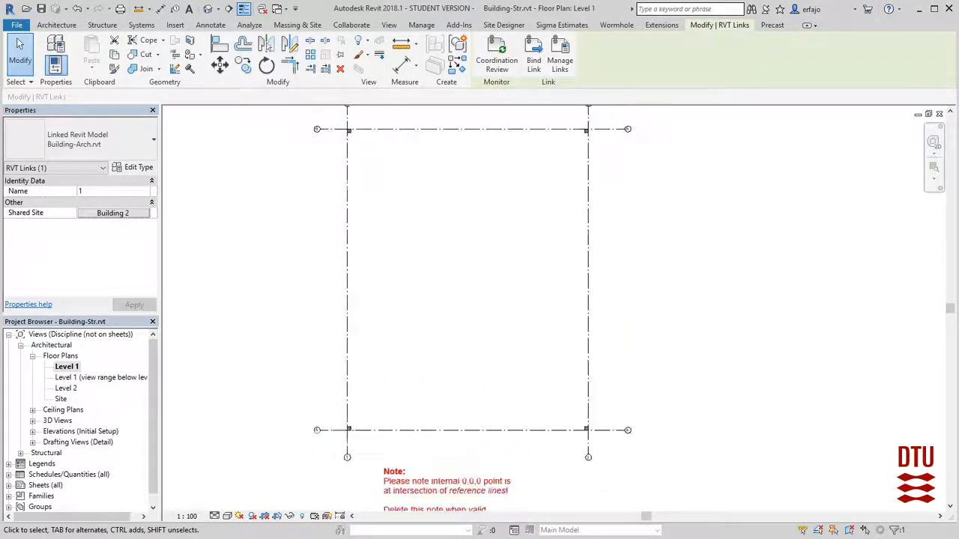
scroll(554, 303, "down", 3)
middle_click_drag(554, 303, 425, 329)
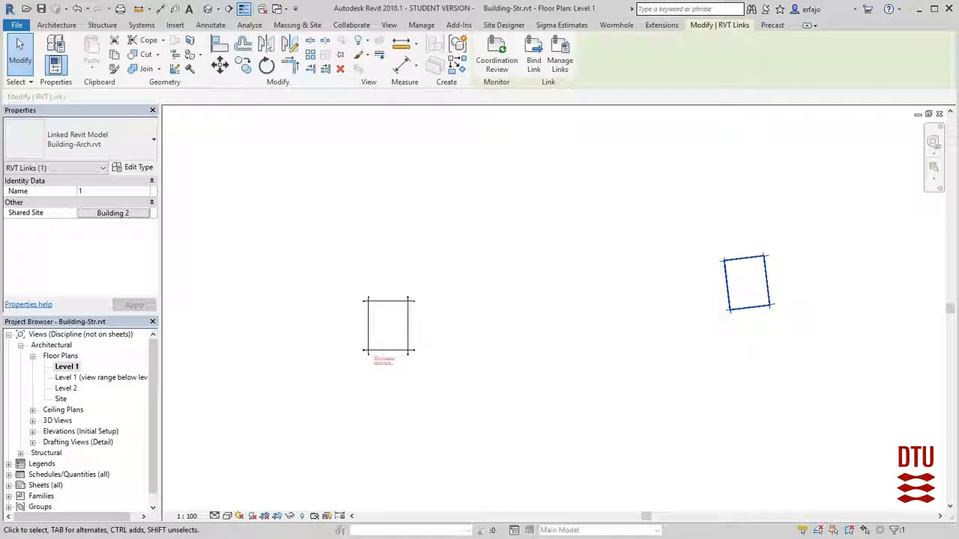
scroll(448, 327, "up", 3)
key("Escape")
scroll(298, 308, "up", 2)
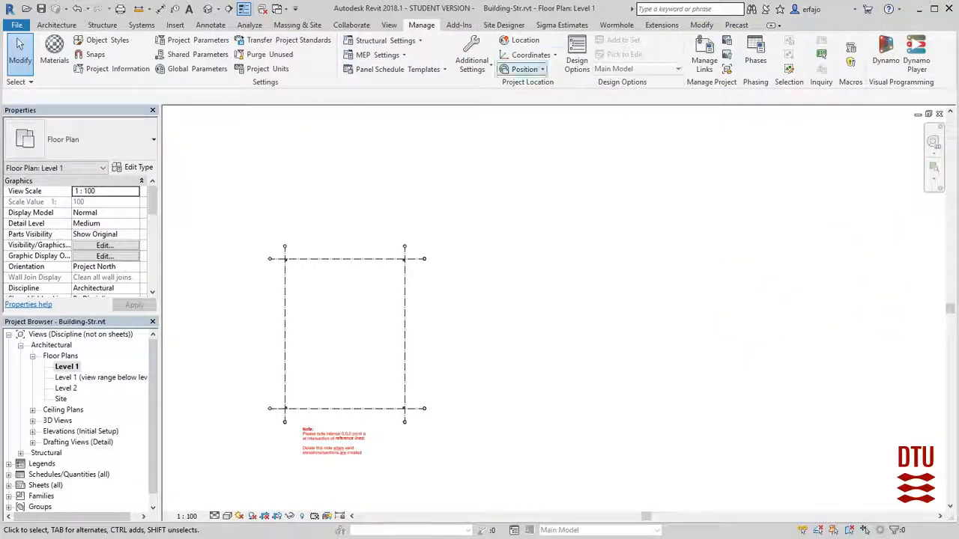
left_click(525, 41)
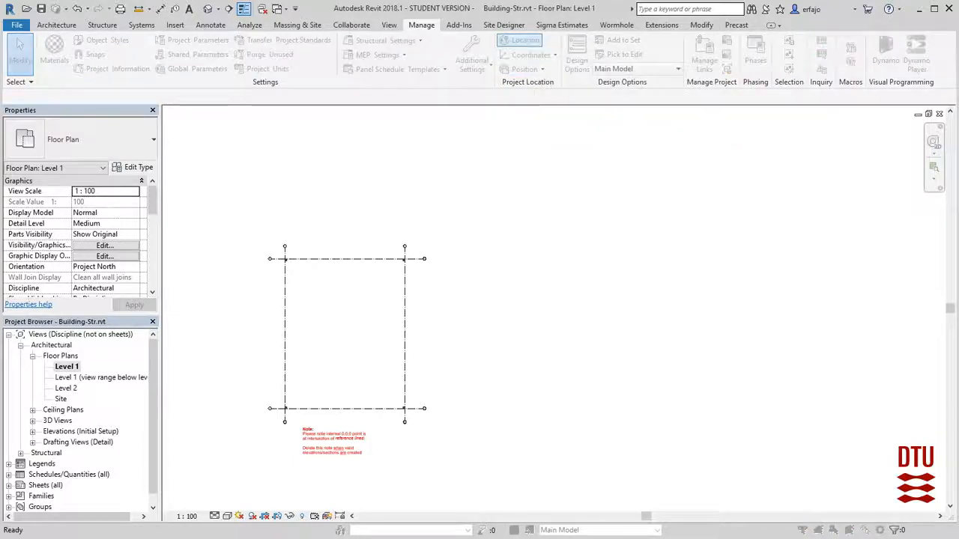
left_click(684, 186)
left_click(635, 249)
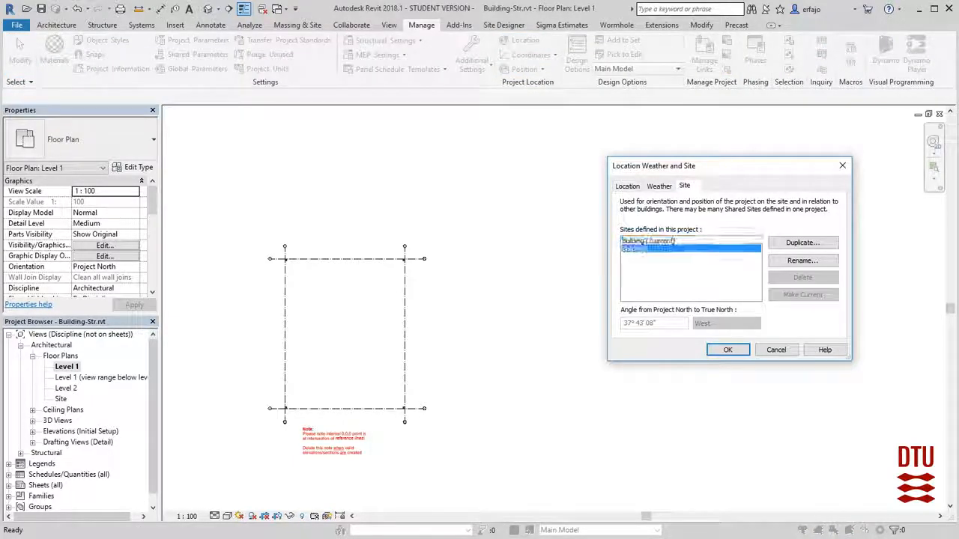
left_click(803, 294)
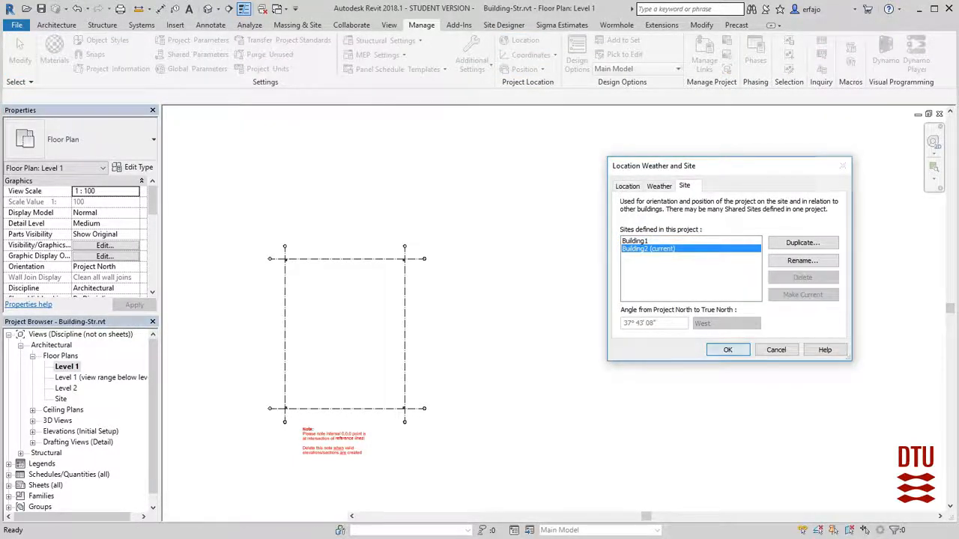
left_click(727, 350)
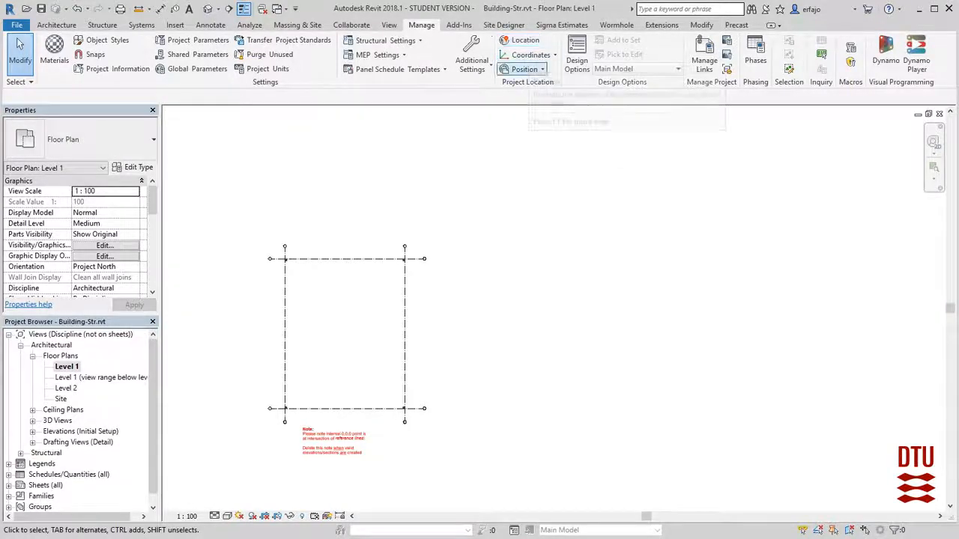
Relocate the structural project from its grid A/1 intersection to the linked architectural model's grid A/1 intersection
left_click(524, 69)
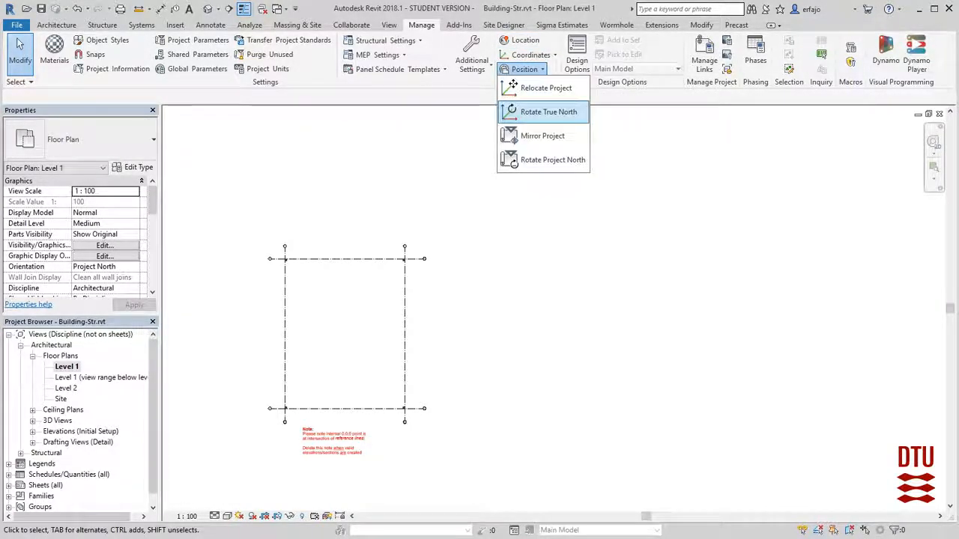
left_click(546, 87)
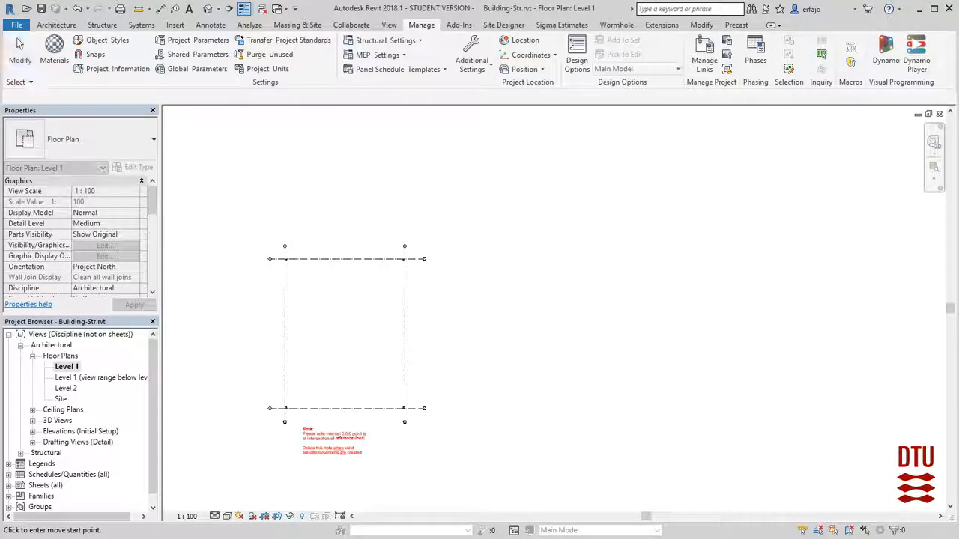
scroll(322, 375, "up", 5)
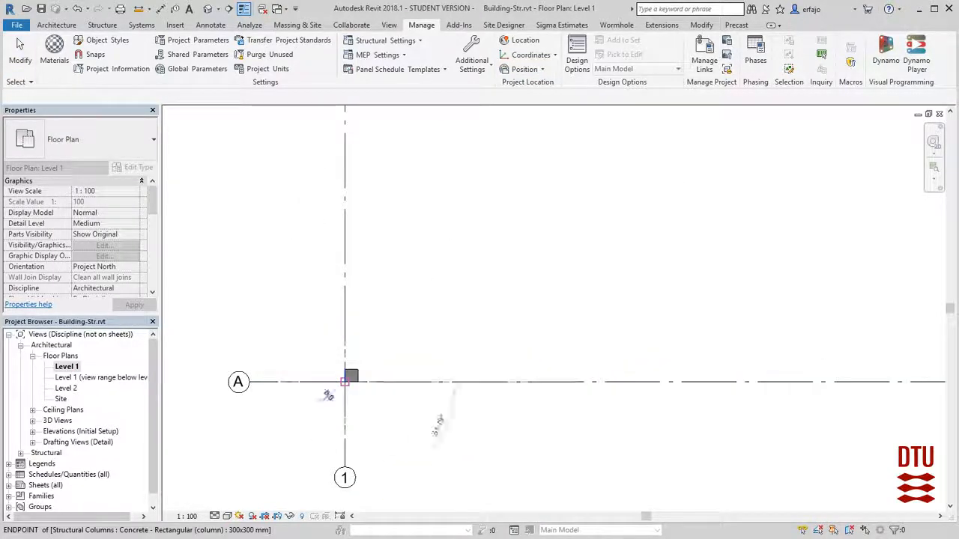
left_click(344, 382)
scroll(345, 382, "down", 5)
scroll(730, 299, "up", 6)
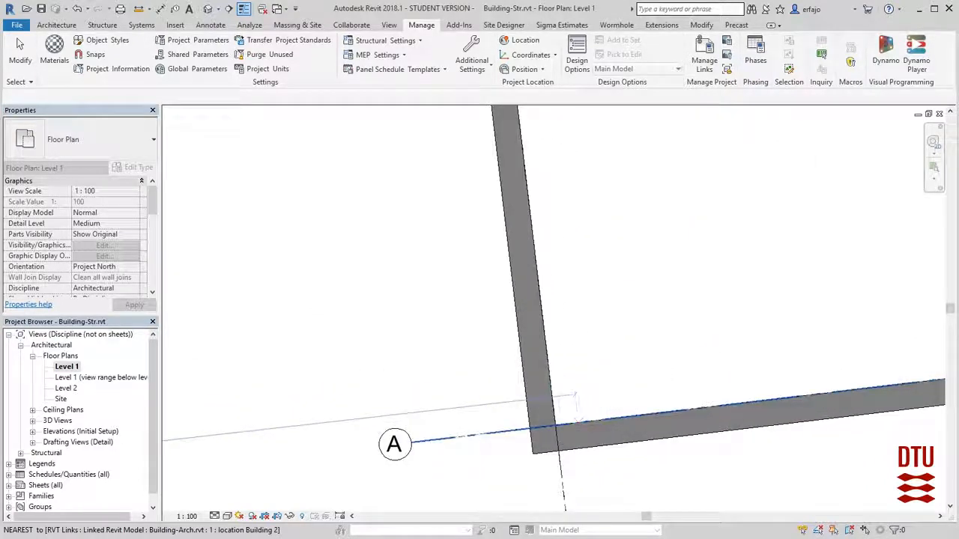
left_click(554, 423)
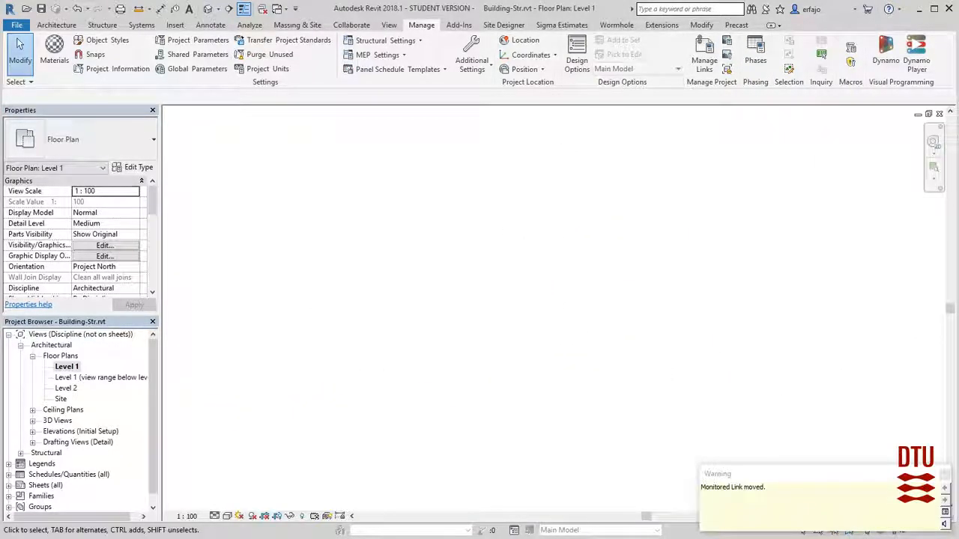
key("z")
key("f")
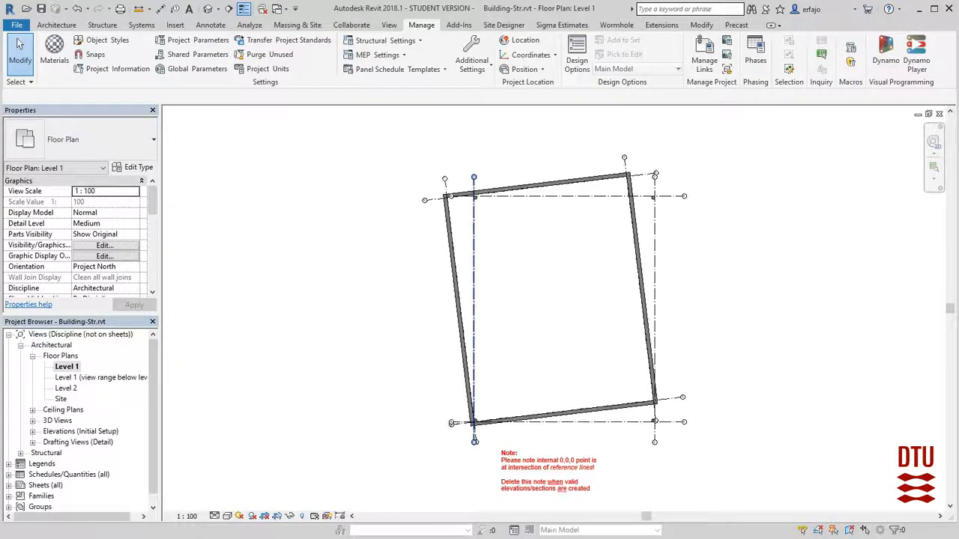
Set the Level 1 floor plan's orientation to True North
scroll(517, 424, "up", 3)
middle_click_drag(517, 421, 472, 461)
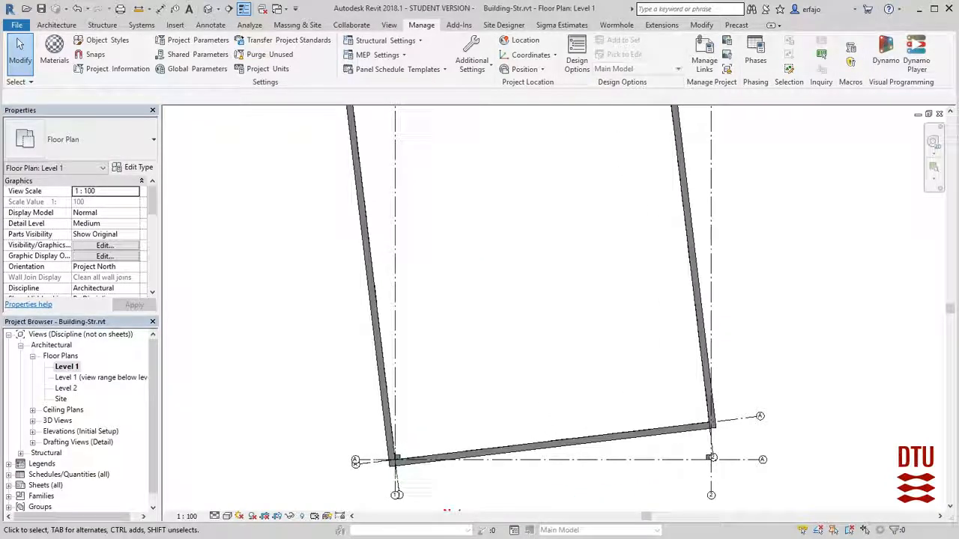
scroll(428, 222, "down", 4)
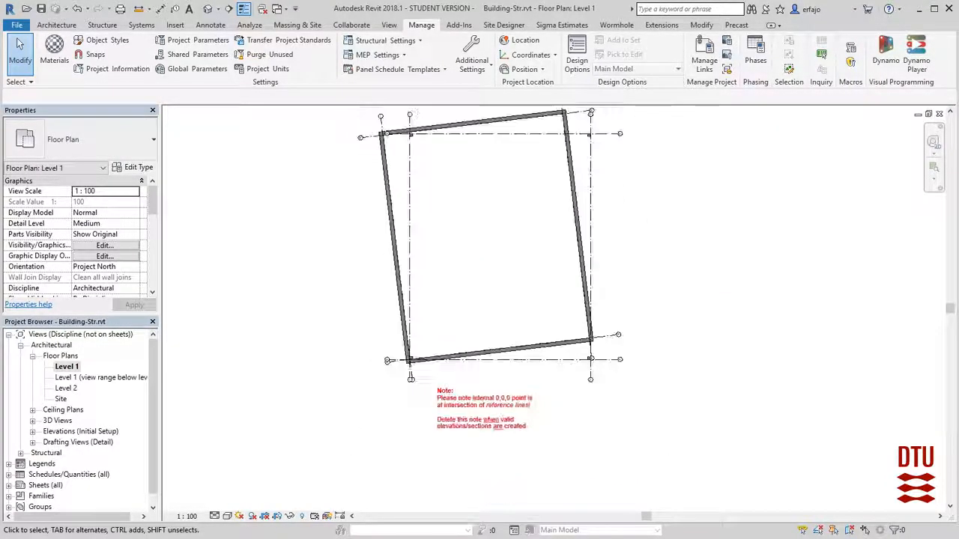
middle_click_drag(428, 222, 398, 256)
scroll(304, 213, "up", 2)
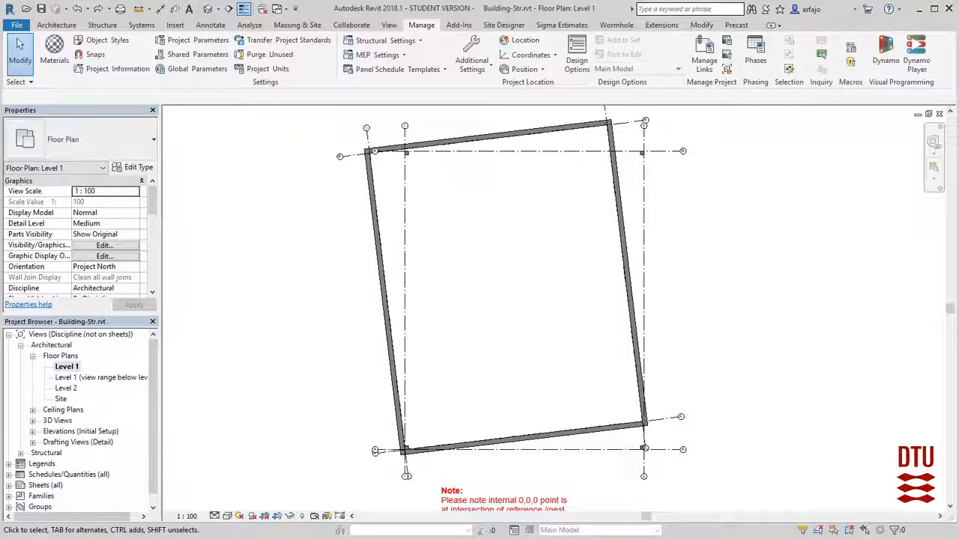
left_click(134, 266)
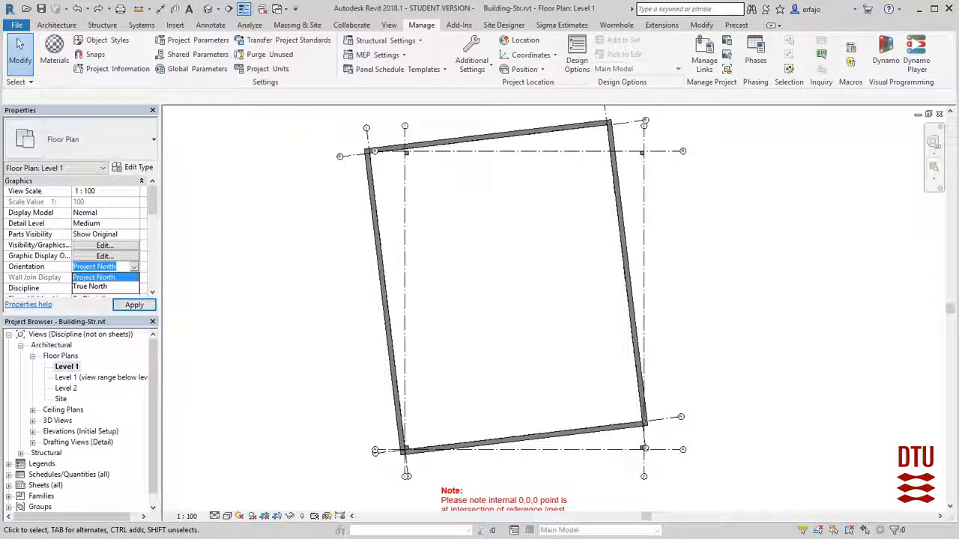
left_click(90, 286)
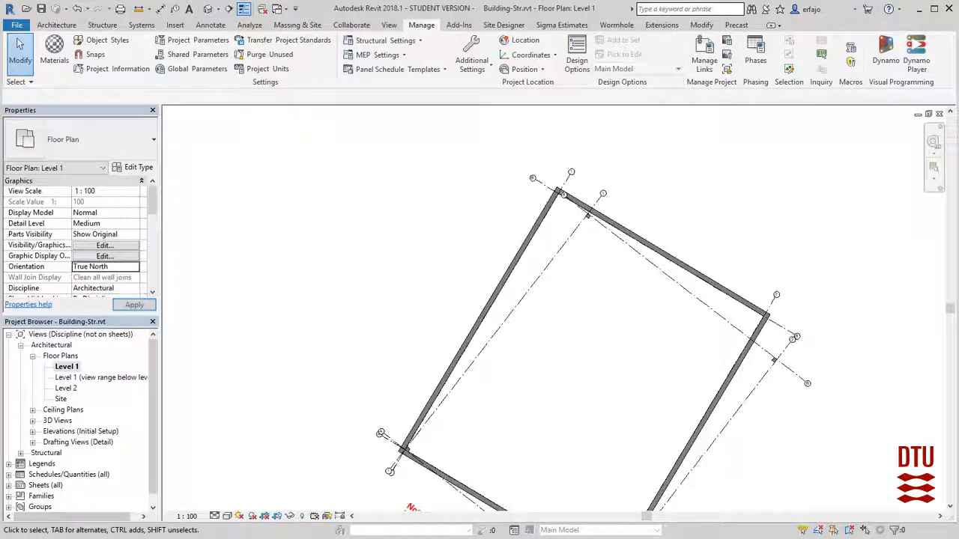
middle_click_drag(559, 315, 515, 276)
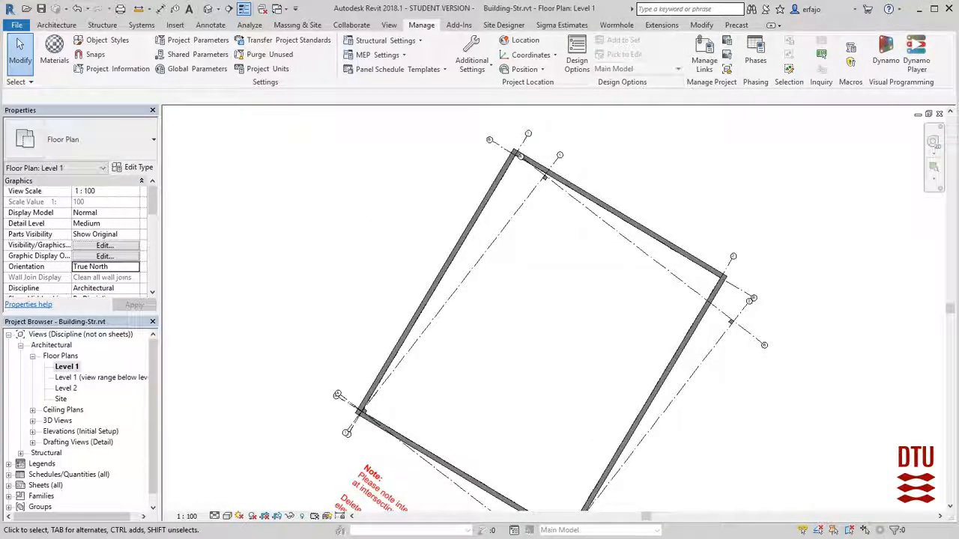
Rotate True North from the structural grid 1 line to the linked architectural model's grid 1 line
left_click(530, 55)
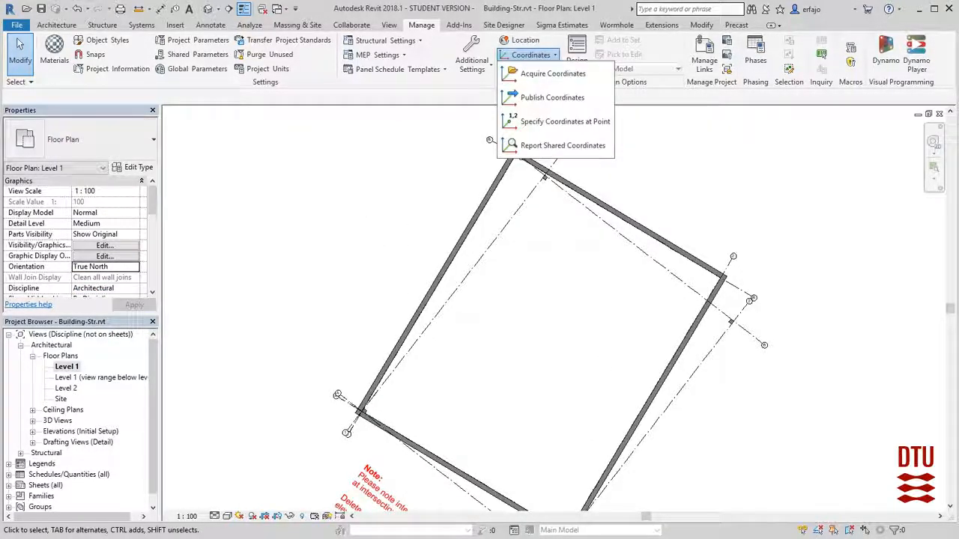
left_click(524, 69)
left_click(525, 69)
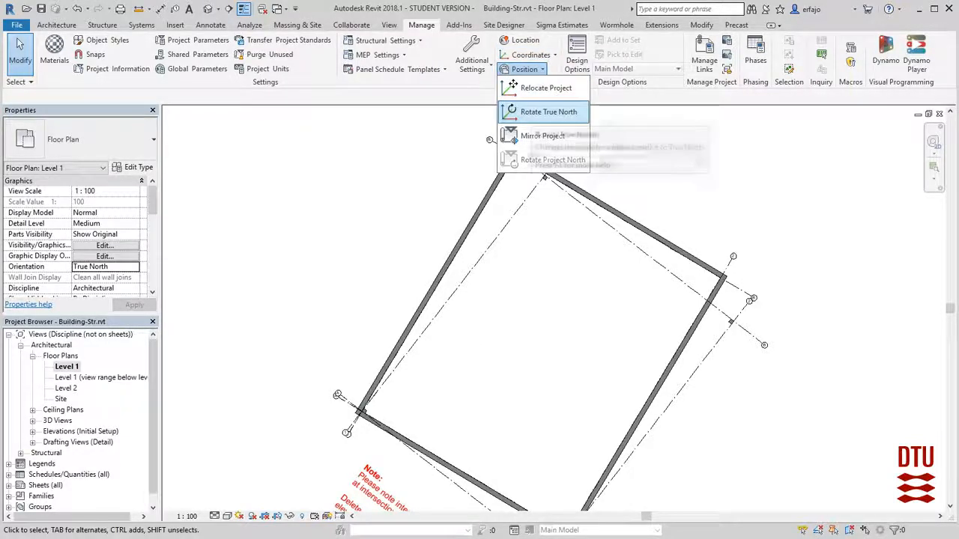
left_click(548, 112)
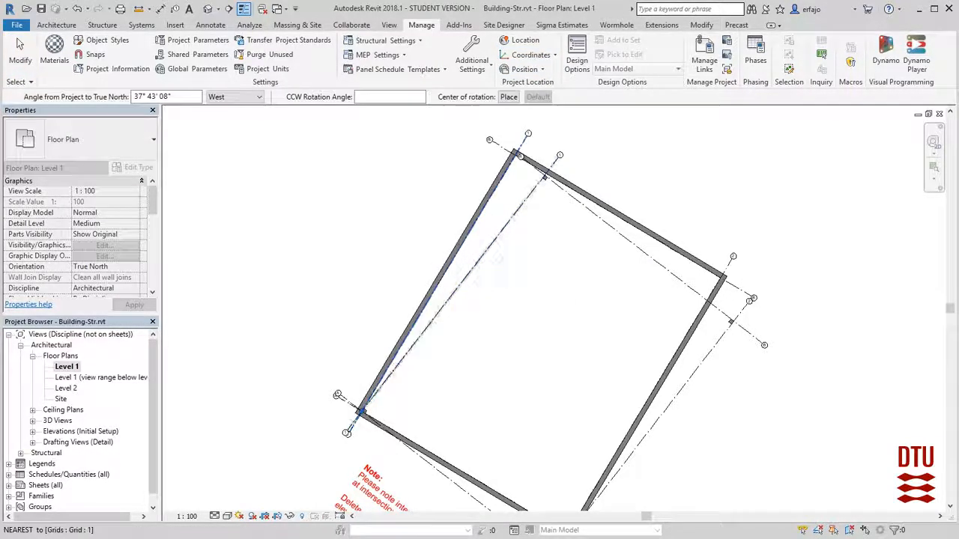
scroll(393, 372, "up", 3)
left_click(488, 247)
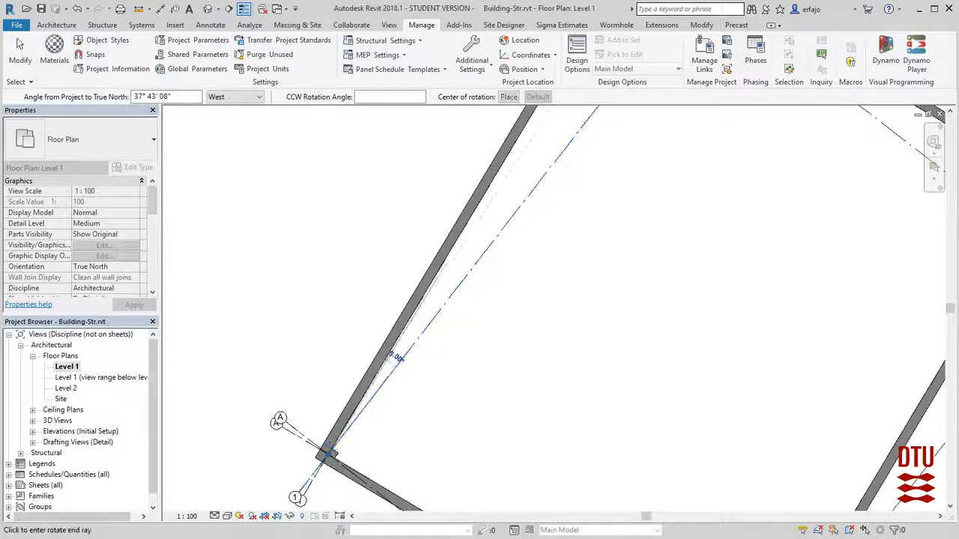
scroll(519, 244, "down", 3)
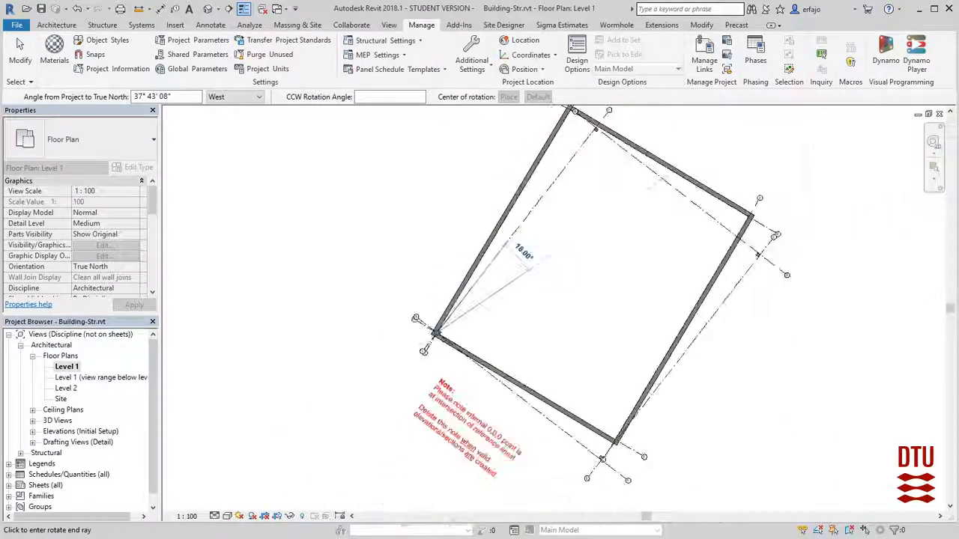
middle_click_drag(529, 270, 488, 343)
scroll(549, 176, "up", 3)
left_click(529, 167)
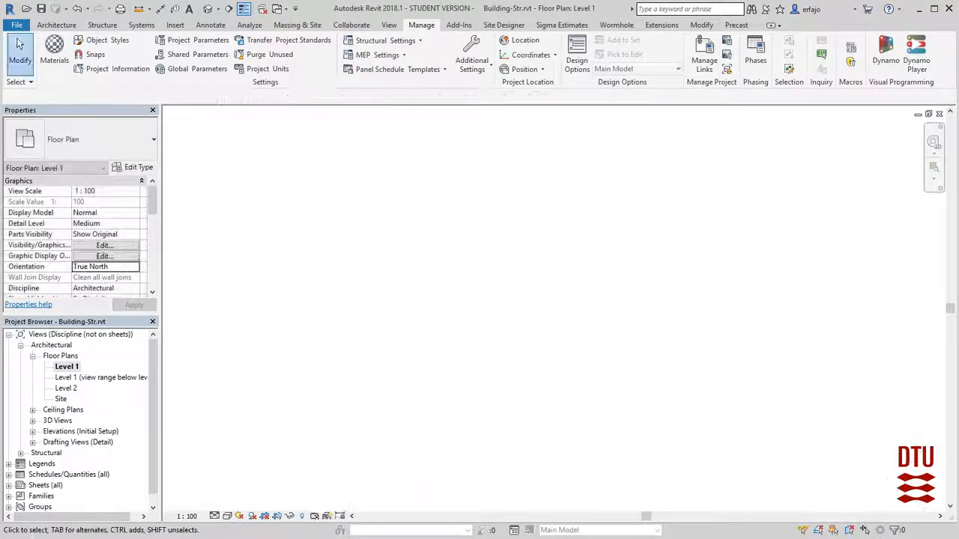
key("z")
key("f")
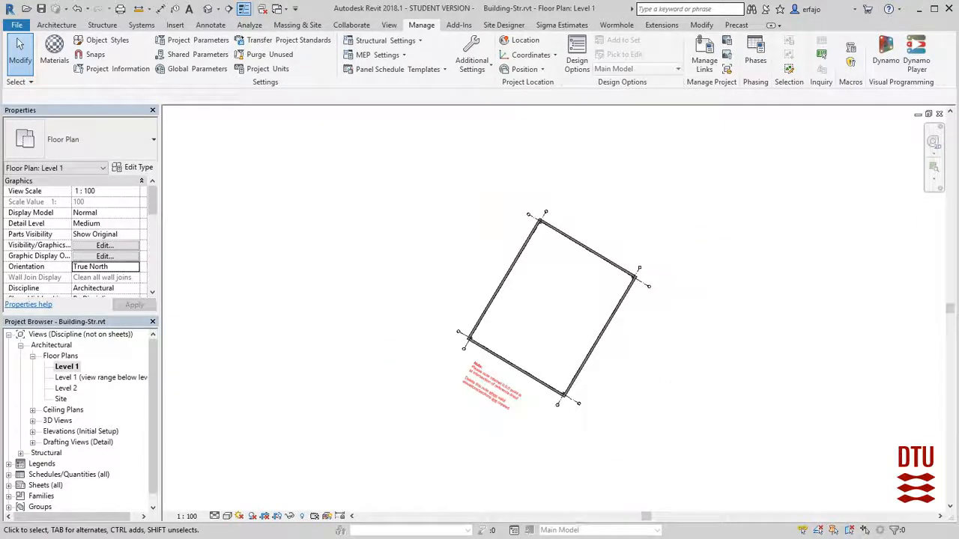
scroll(499, 331, "up", 3)
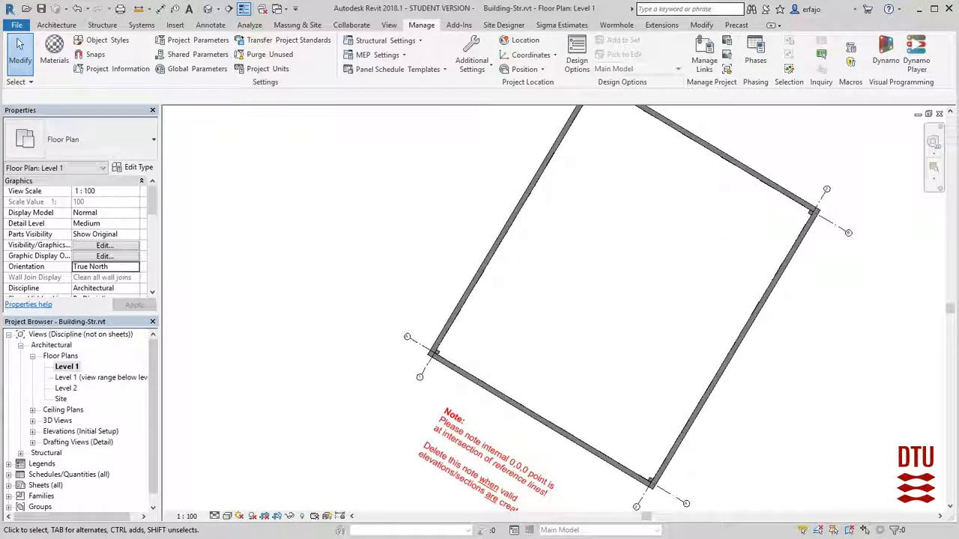
Set the Level 1 floor plan's orientation back to Project North
left_click(105, 267)
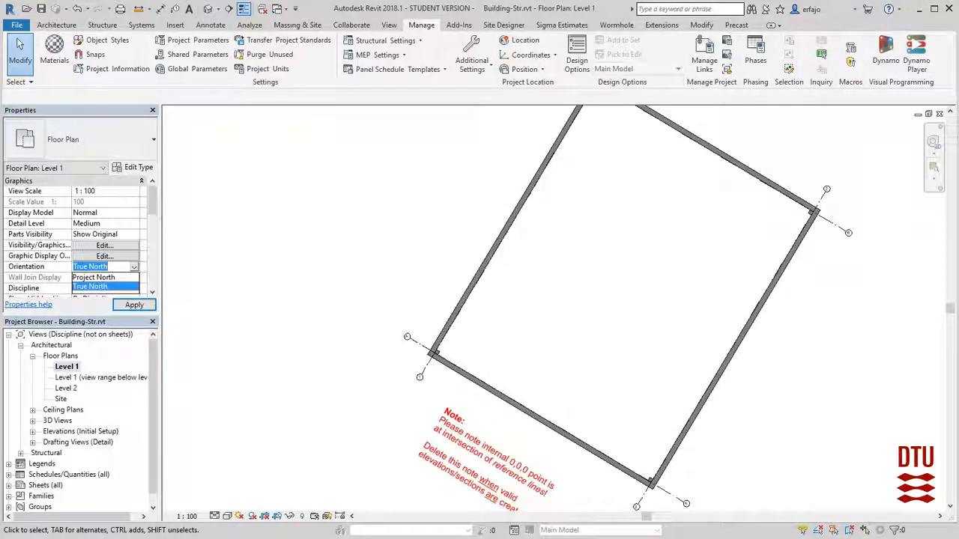
left_click(94, 278)
left_click(135, 305)
scroll(320, 260, "down", 2)
middle_click_drag(320, 260, 338, 356)
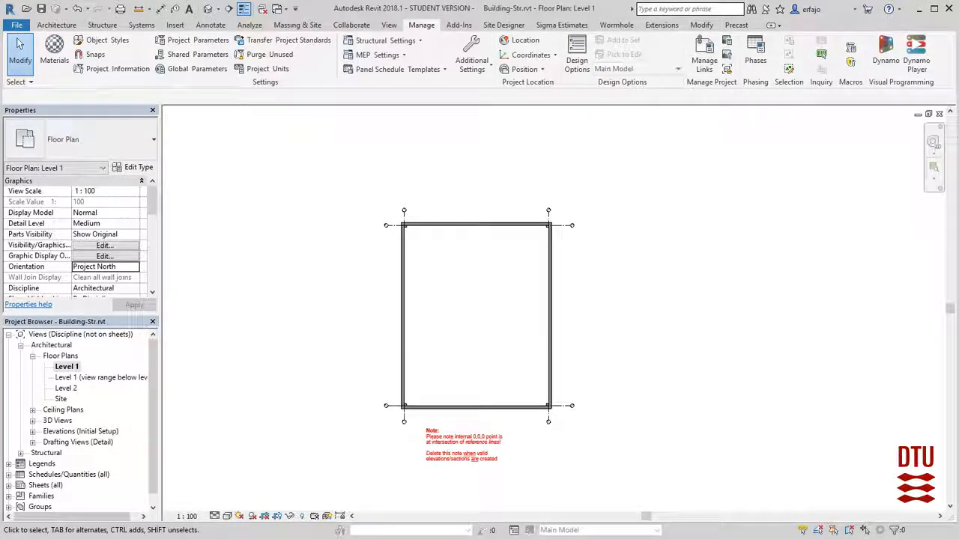
Close the structural project and open the Site floor plan of the Site project, showing the placed building
left_click(939, 113)
left_click(939, 113)
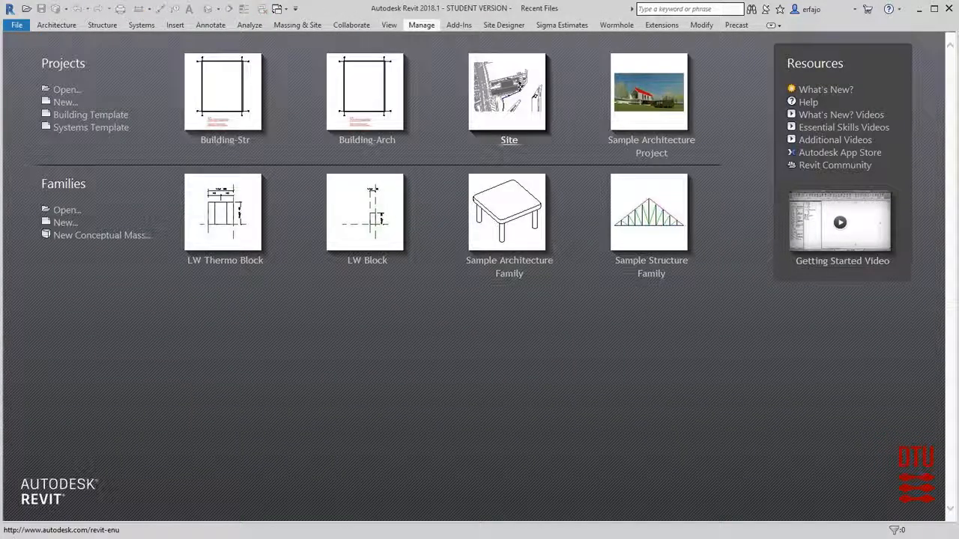
left_click(509, 140)
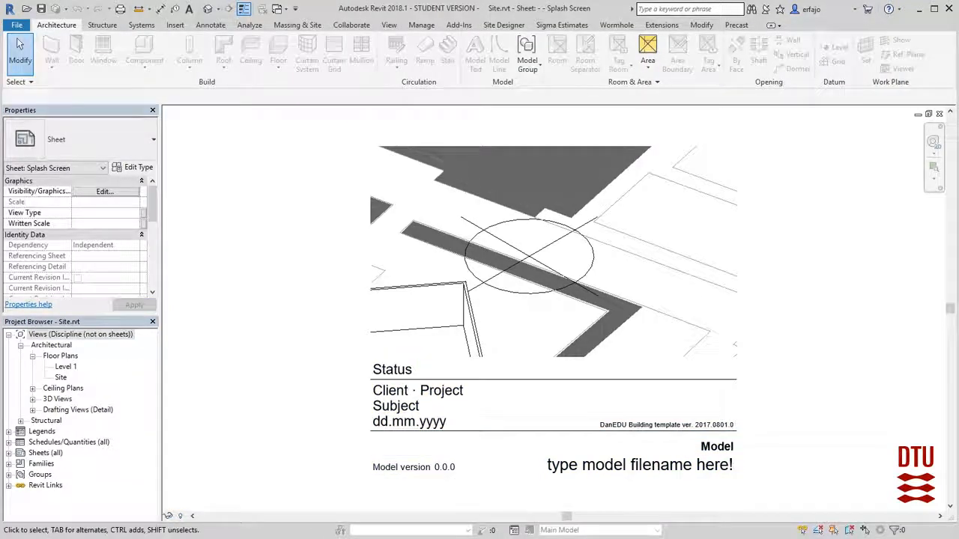
double_click(61, 377)
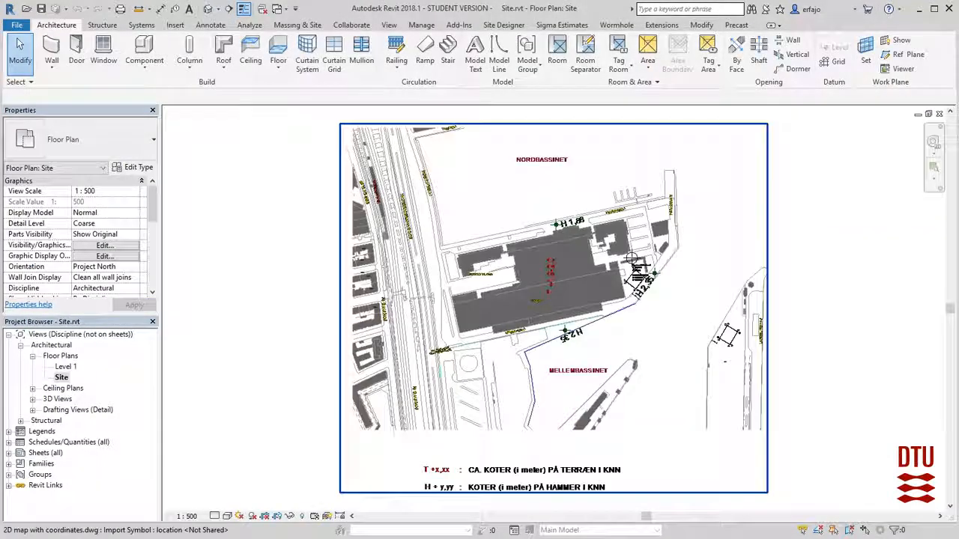
scroll(468, 171, "up", 5)
scroll(536, 263, "up", 3)
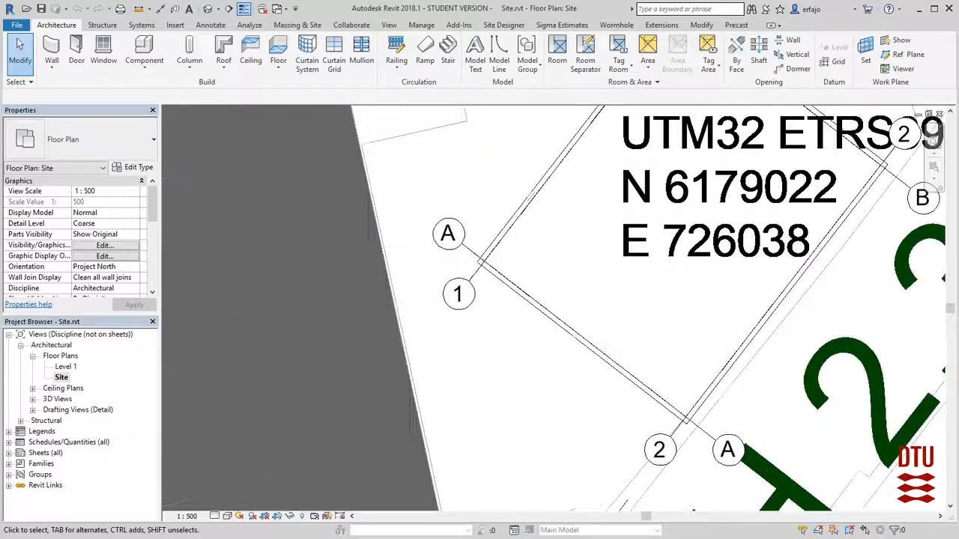
scroll(331, 265, "down", 5)
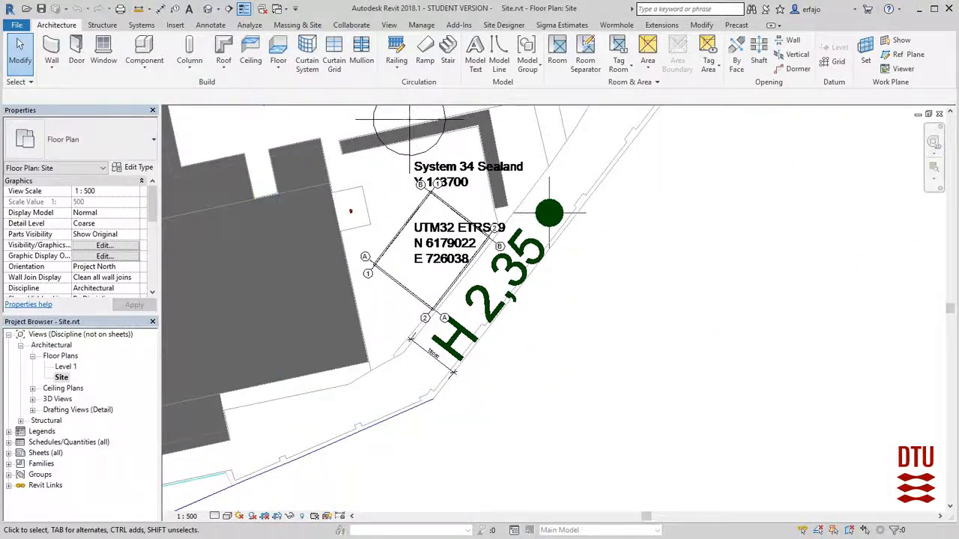
Link Building-Str.rvt into the site model with positioning set to Auto - By Shared Coordinates
left_click(175, 25)
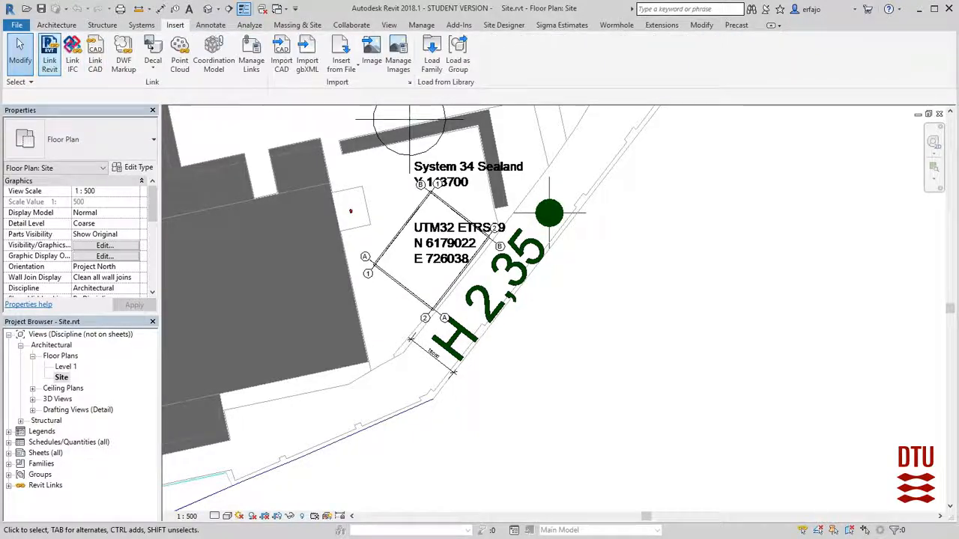
left_click(49, 56)
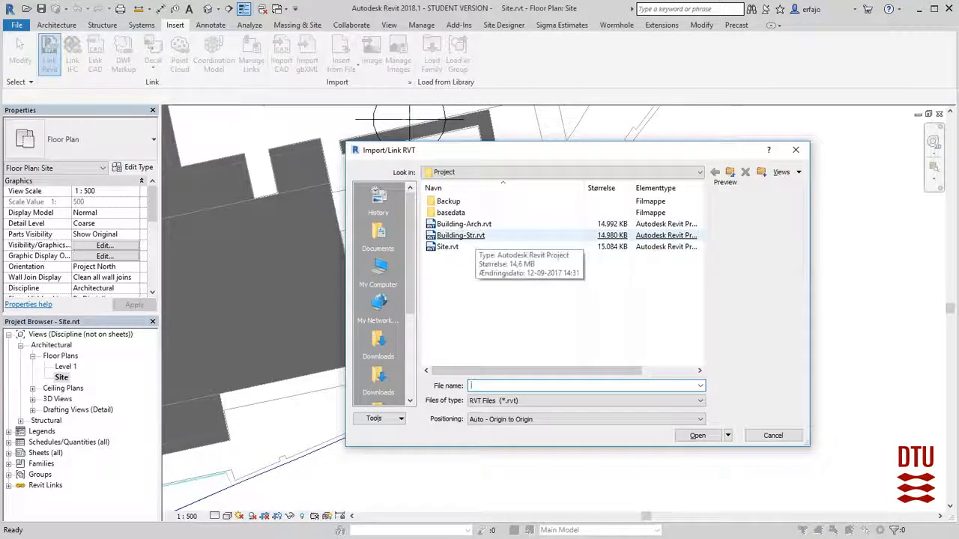
left_click(465, 235)
right_click(471, 235)
key("Escape")
left_click(700, 419)
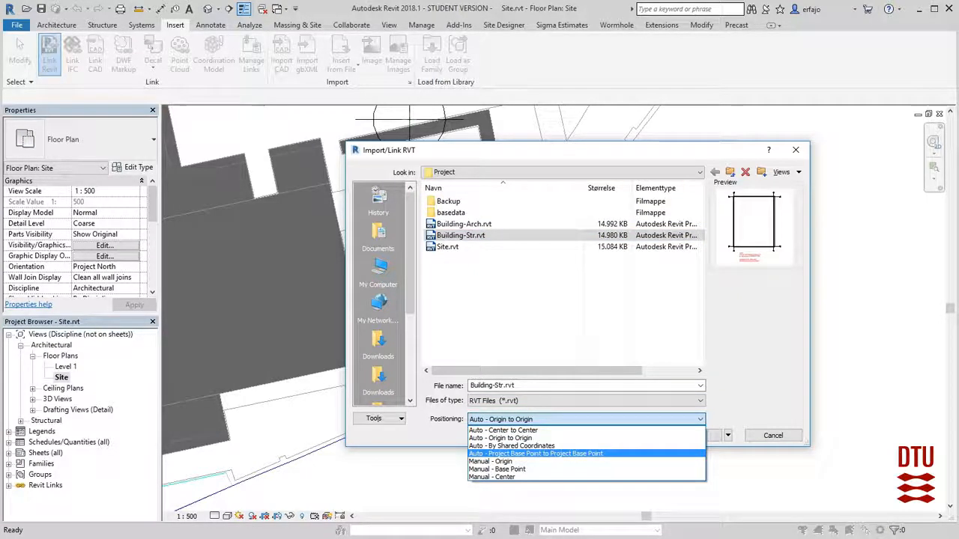
left_click(512, 446)
left_click(468, 235)
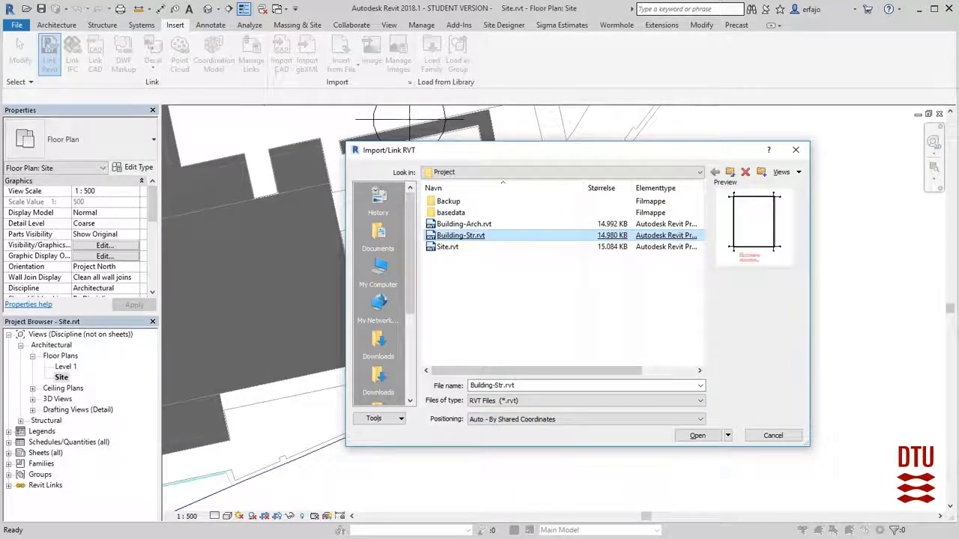
double_click(470, 236)
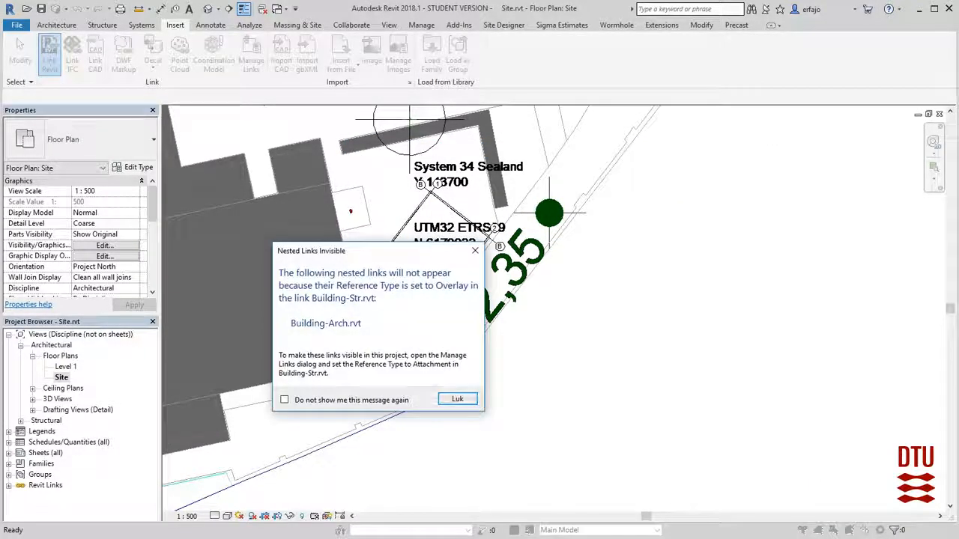
Dismiss the nested links notice and place the Building-Str.rvt link at its Building1 position
left_click_drag(375, 251, 645, 271)
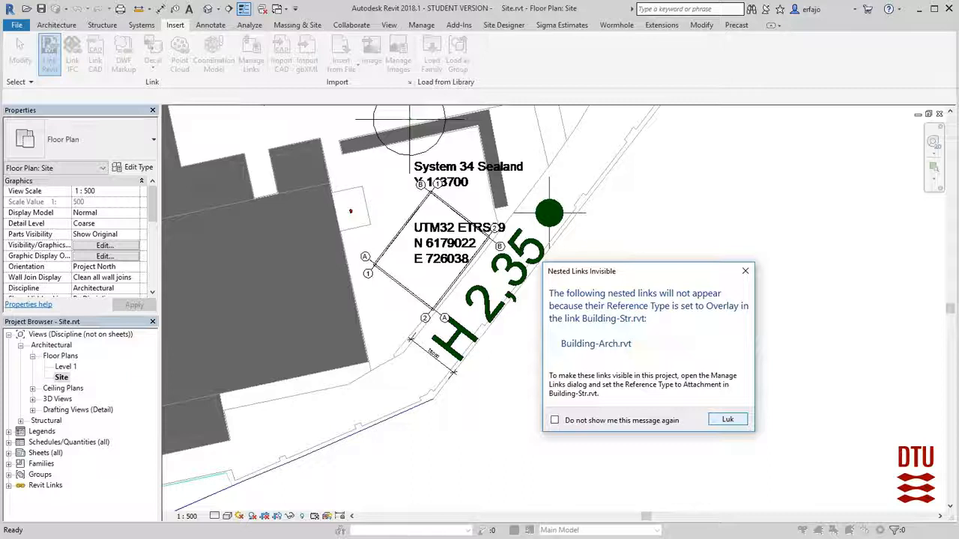
key("Return")
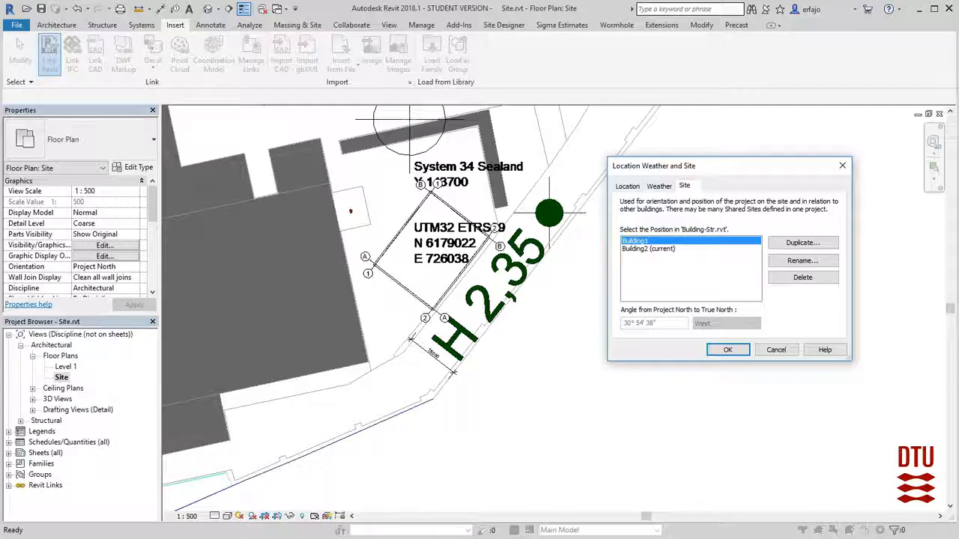
key("Return")
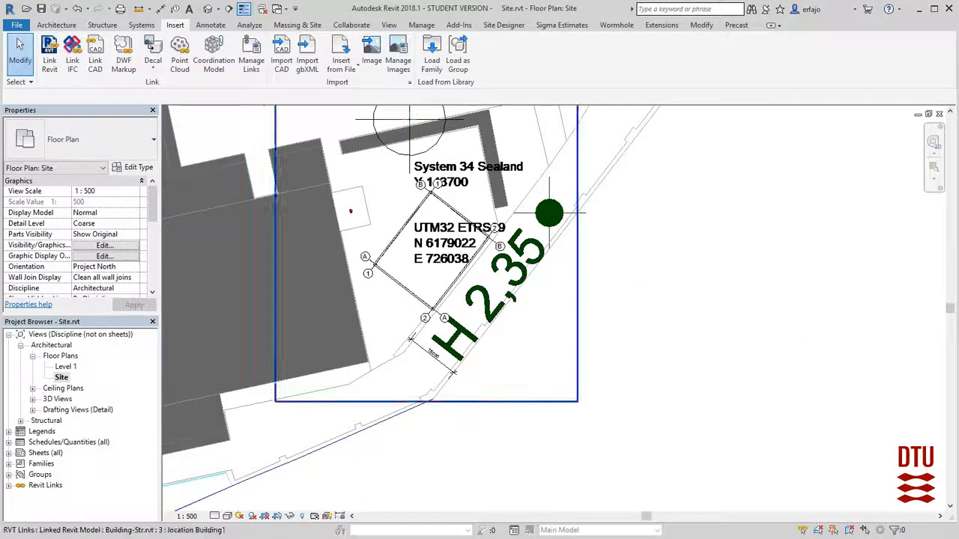
Inspect the structural link's columns and grids against the architectural walls at Building1, and locate the second building on the site
scroll(371, 271, "up", 2)
scroll(371, 256, "up", 3)
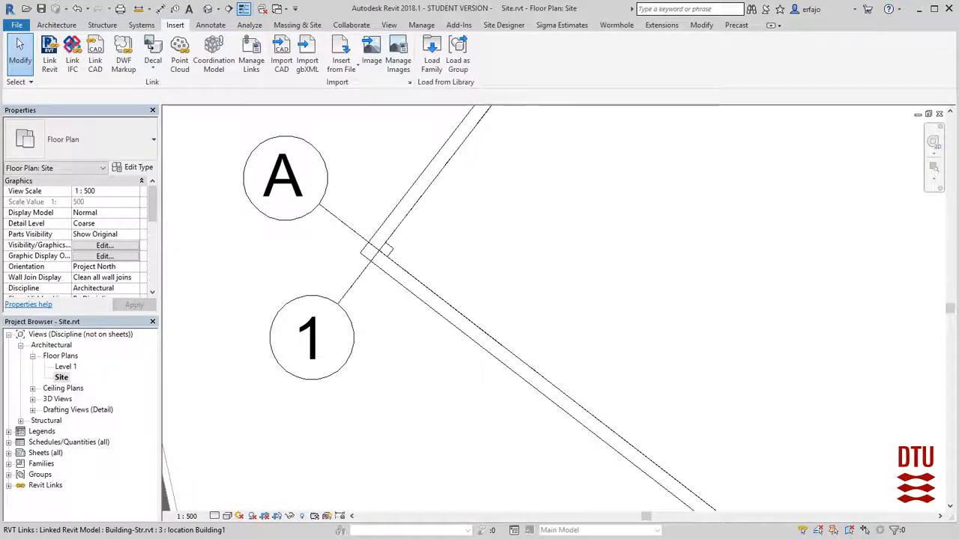
left_click(375, 253)
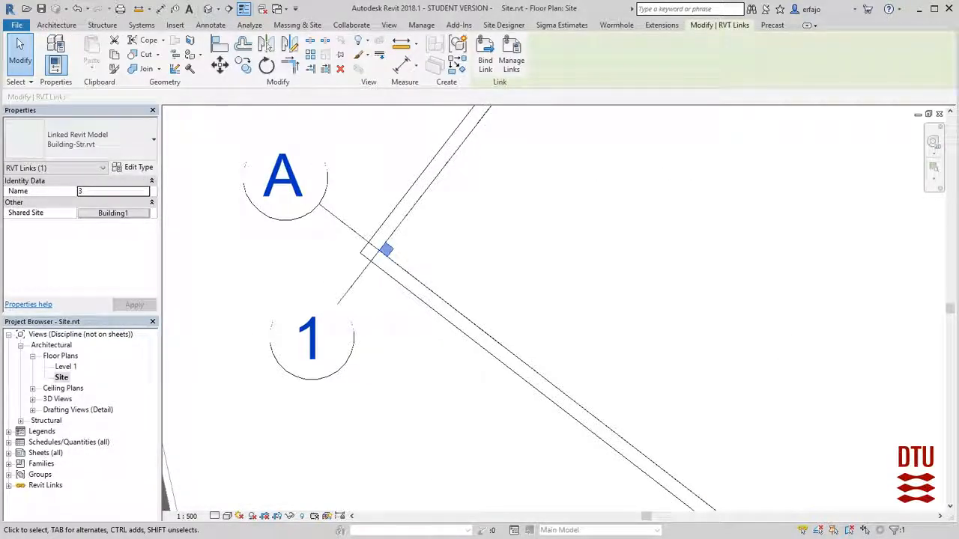
scroll(368, 338, "down", 3)
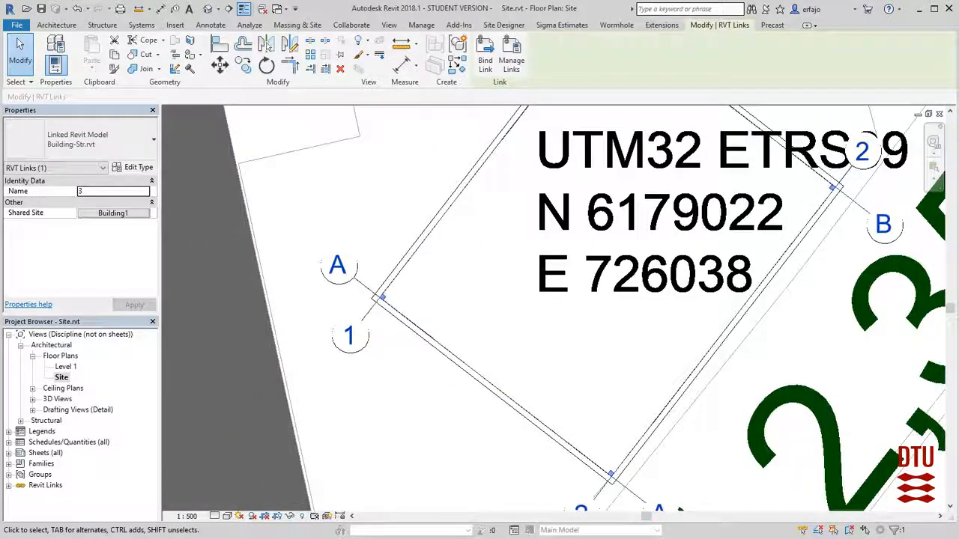
scroll(317, 358, "down", 4)
middle_click_drag(424, 364, 208, 243)
scroll(485, 282, "down", 1)
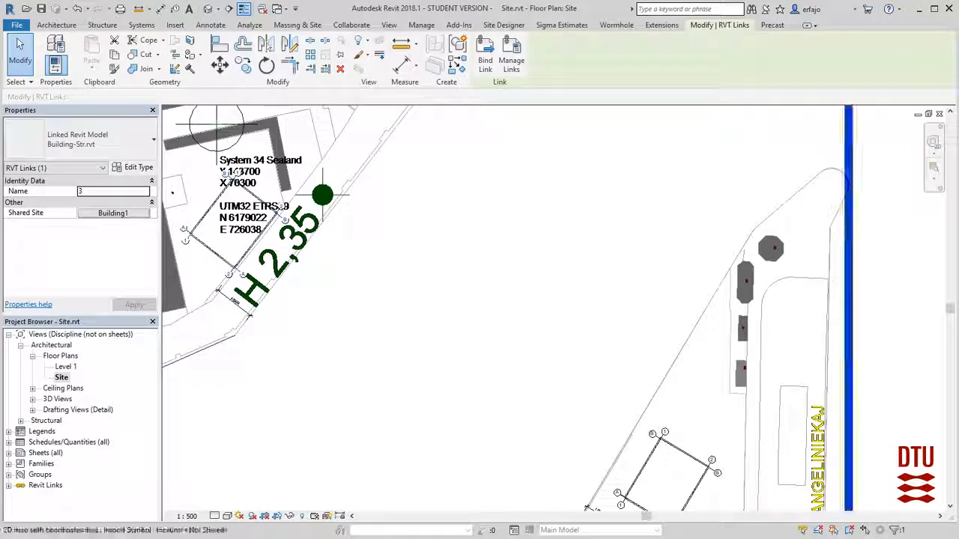
middle_click_drag(642, 501, 535, 400)
scroll(535, 401, "up", 5)
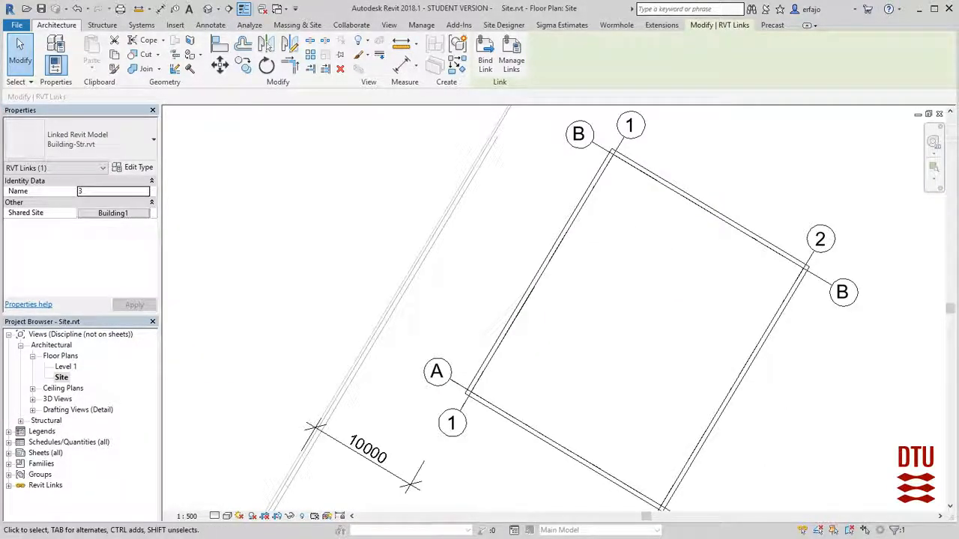
Link Building-Str.rvt again as an additional instance by shared coordinates, placing it at its Building2 position
left_click(175, 25)
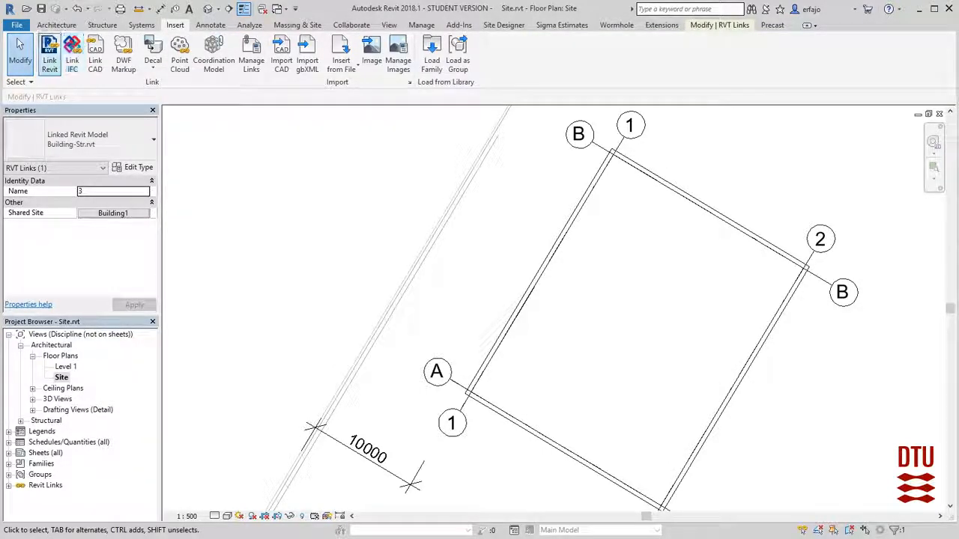
left_click(49, 54)
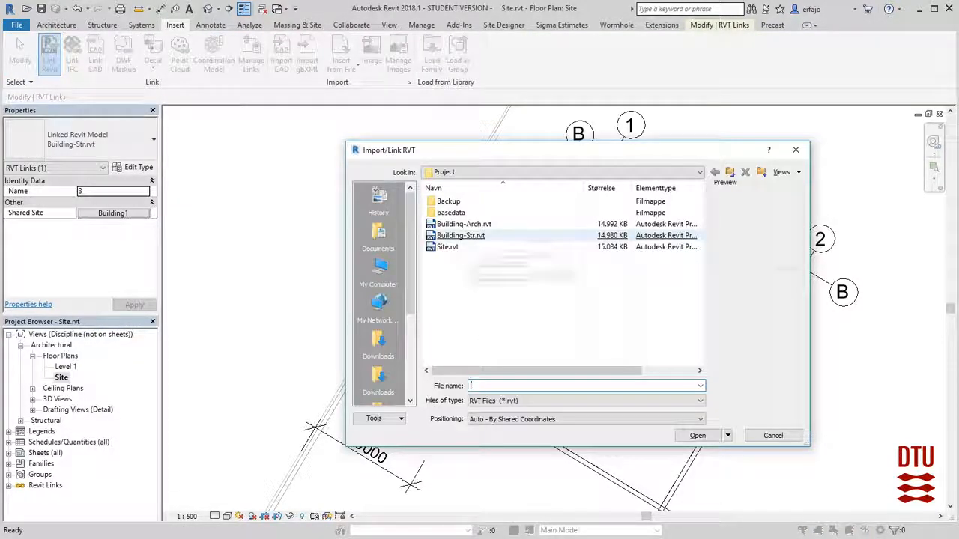
double_click(461, 235)
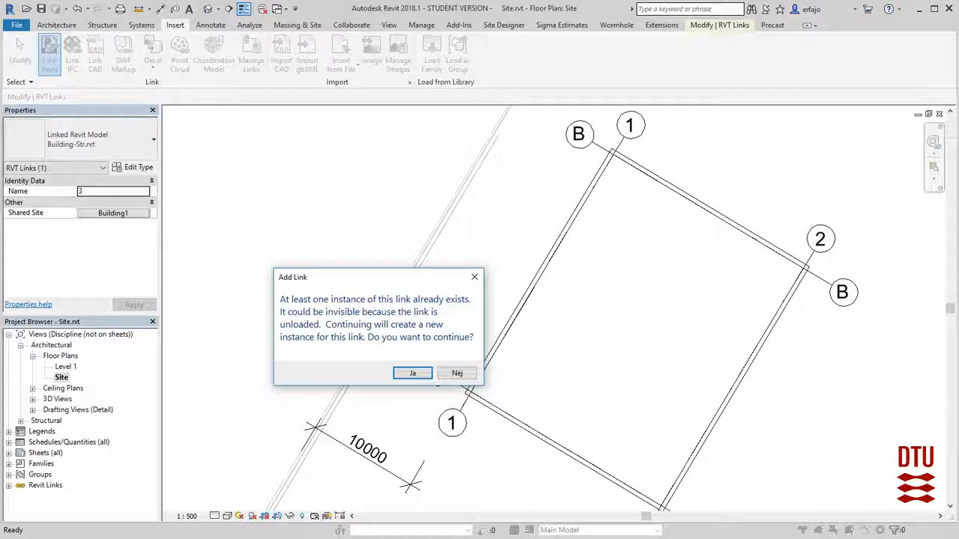
key("Return")
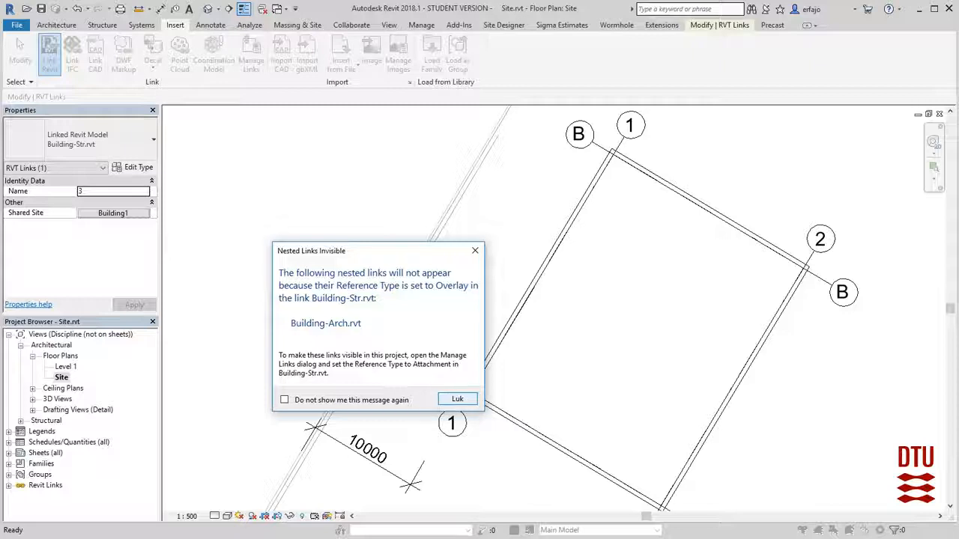
key("Return")
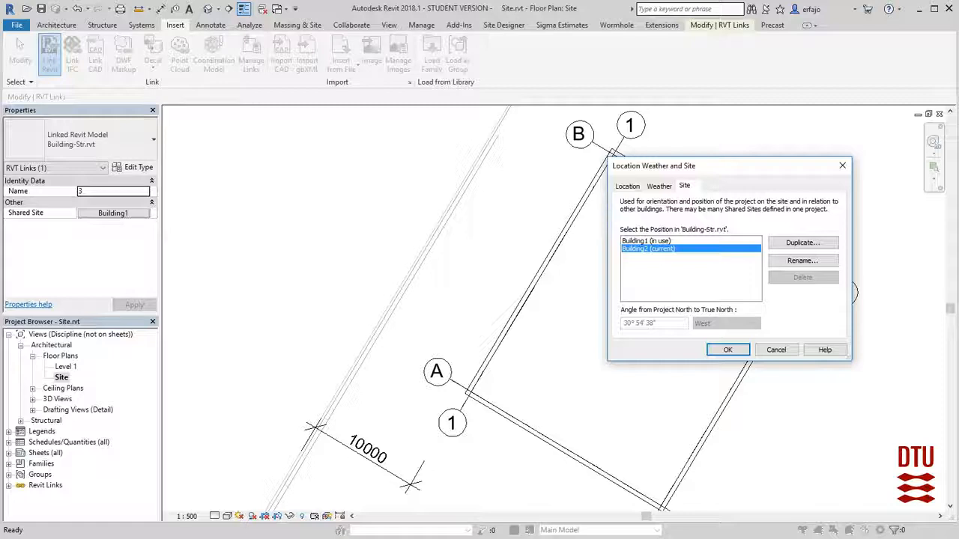
left_click(728, 350)
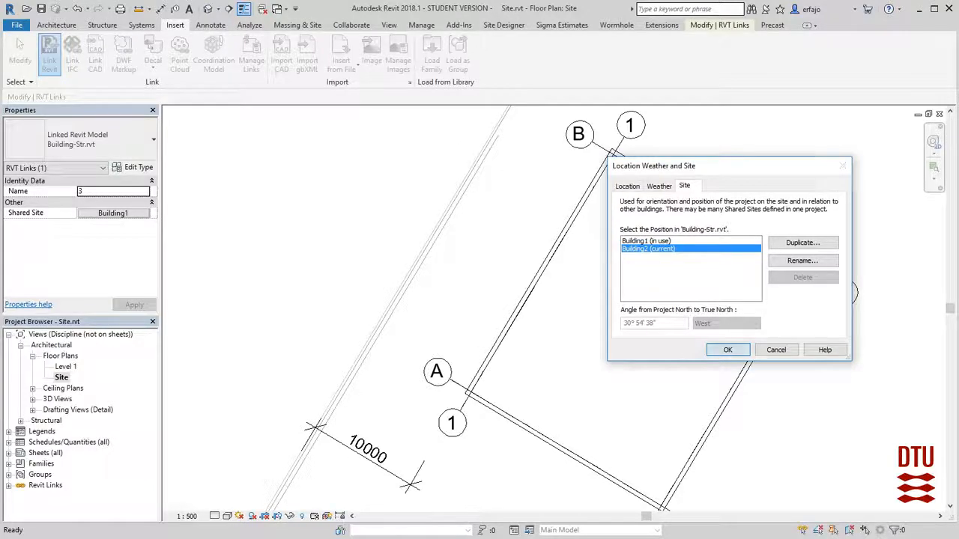
Examine the structural link's fit at the second building's A/1 corner and compare both building placements on the site
scroll(477, 395, "up", 3)
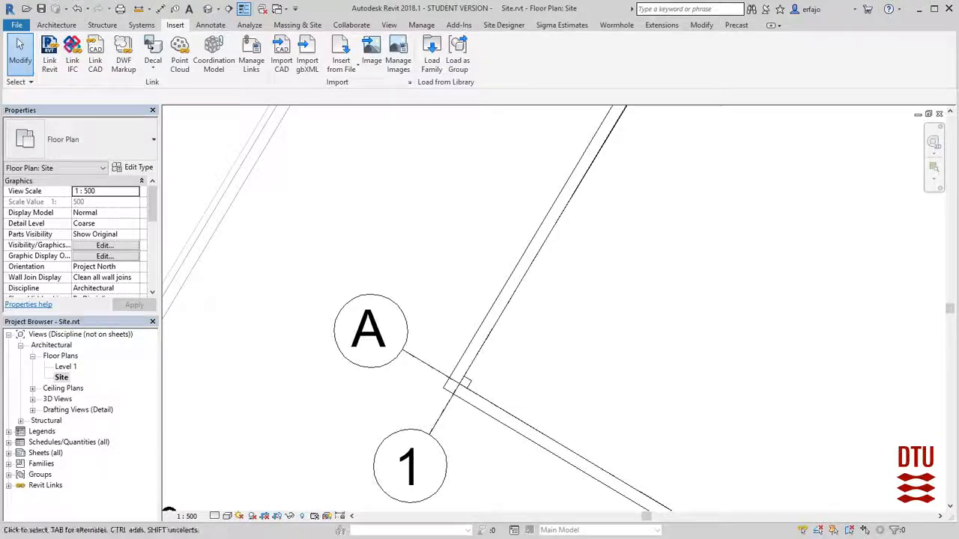
scroll(478, 394, "down", 4)
scroll(679, 383, "down", 5)
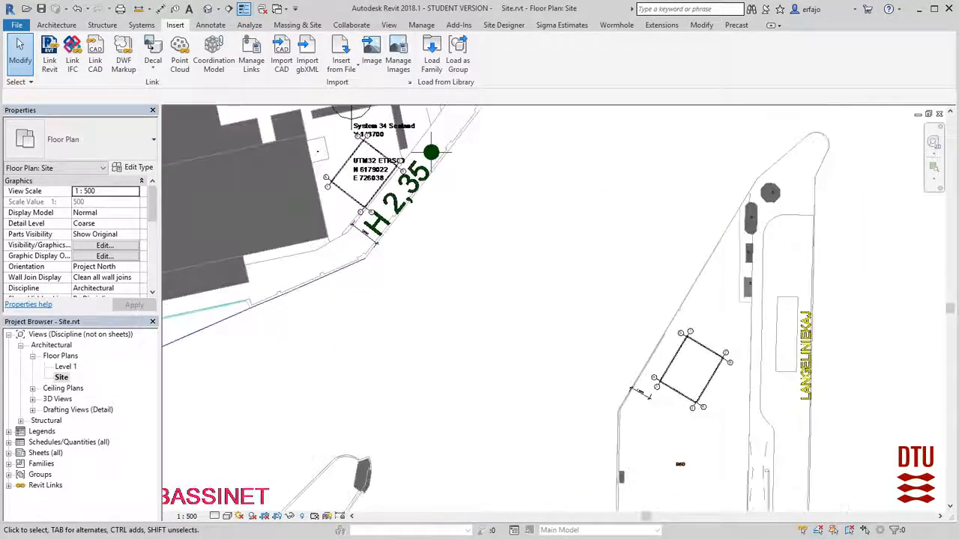
middle_click_drag(433, 229, 456, 296)
scroll(455, 296, "up", 1)
scroll(455, 296, "up", 1)
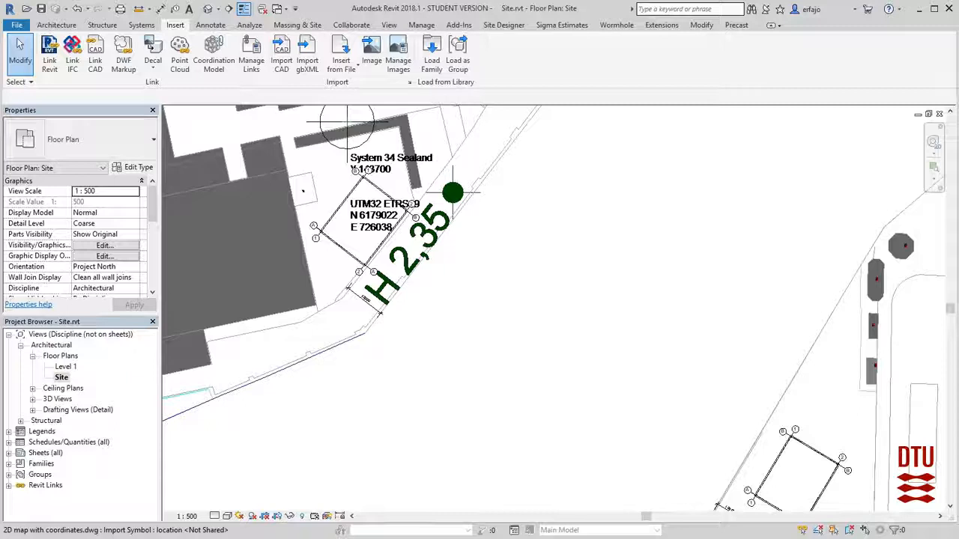
Move the Building-Arch link at Building 1 to about 18000 from the quay line and save the new position back to the link
scroll(317, 221, "up", 3)
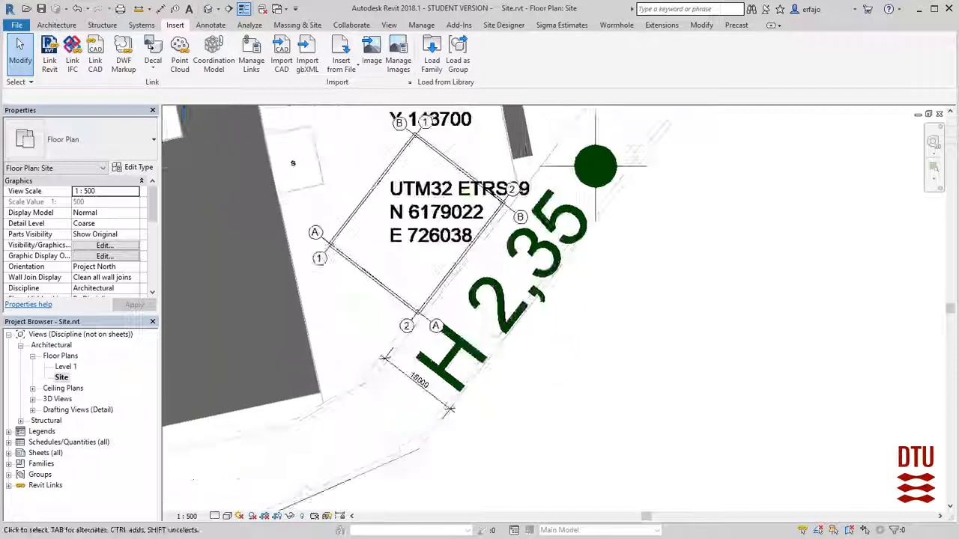
middle_click_drag(384, 317, 352, 398)
scroll(353, 398, "up", 1)
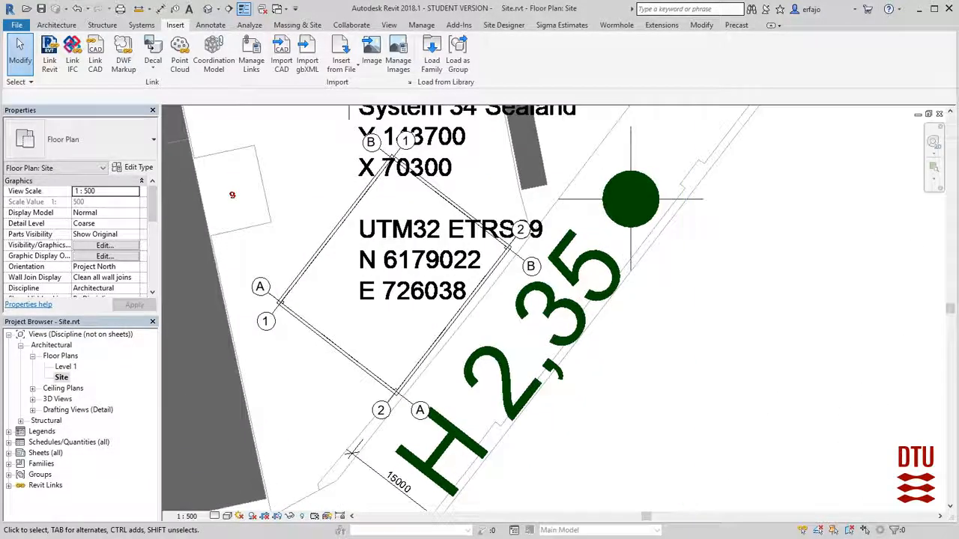
left_click(374, 374)
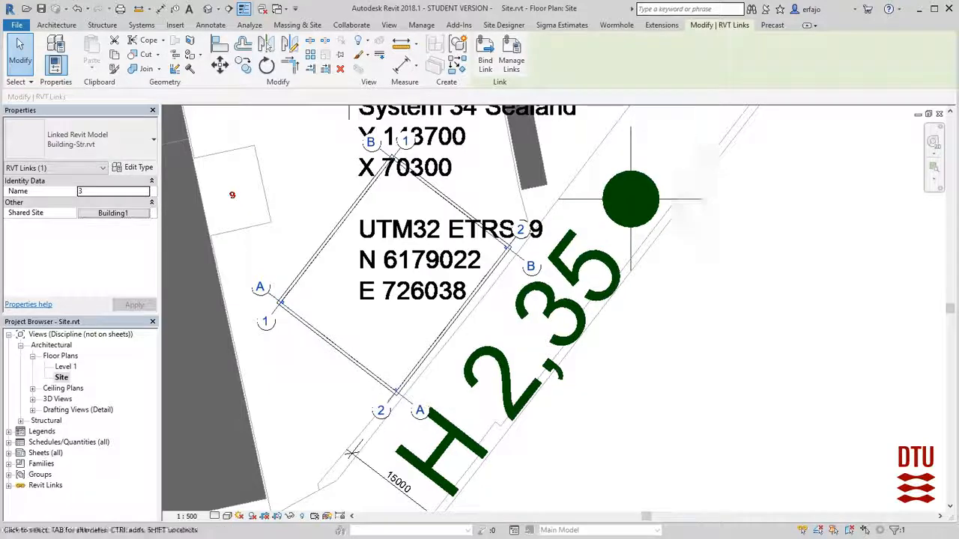
key("Escape")
key("Tab")
left_click(374, 374)
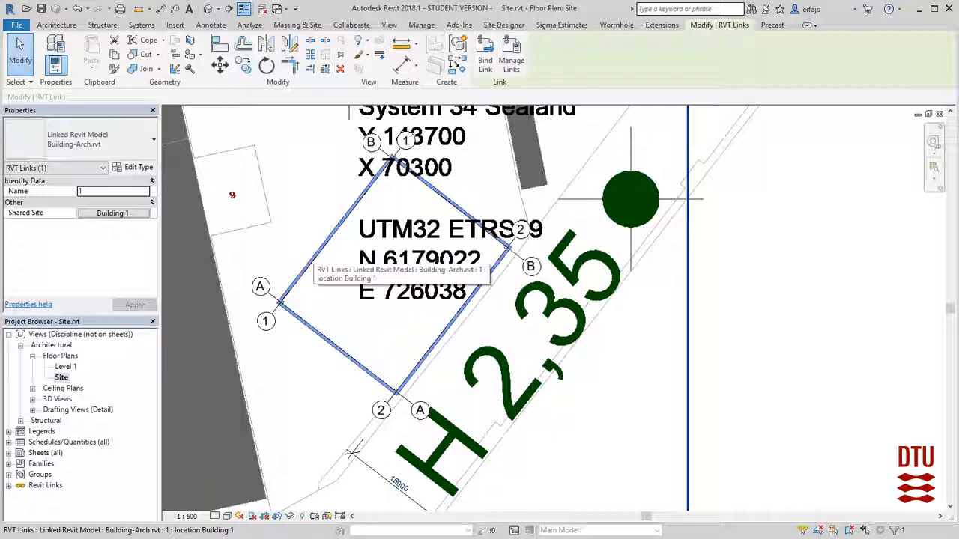
left_click_drag(320, 251, 336, 196)
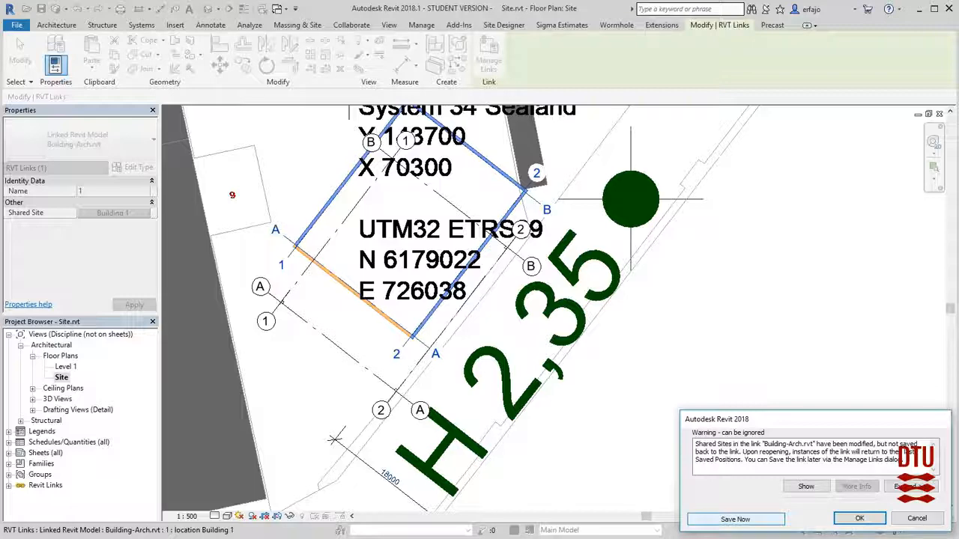
left_click(735, 519)
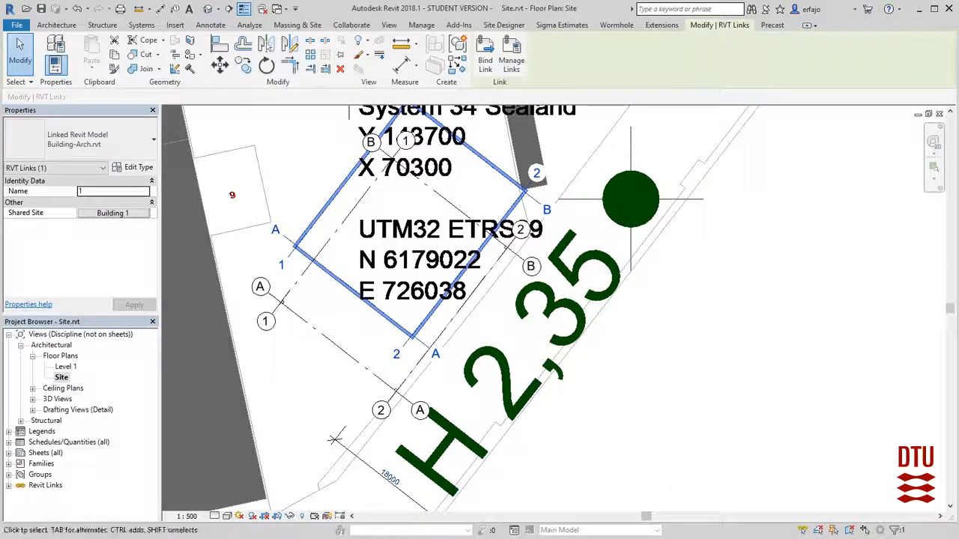
key("Escape")
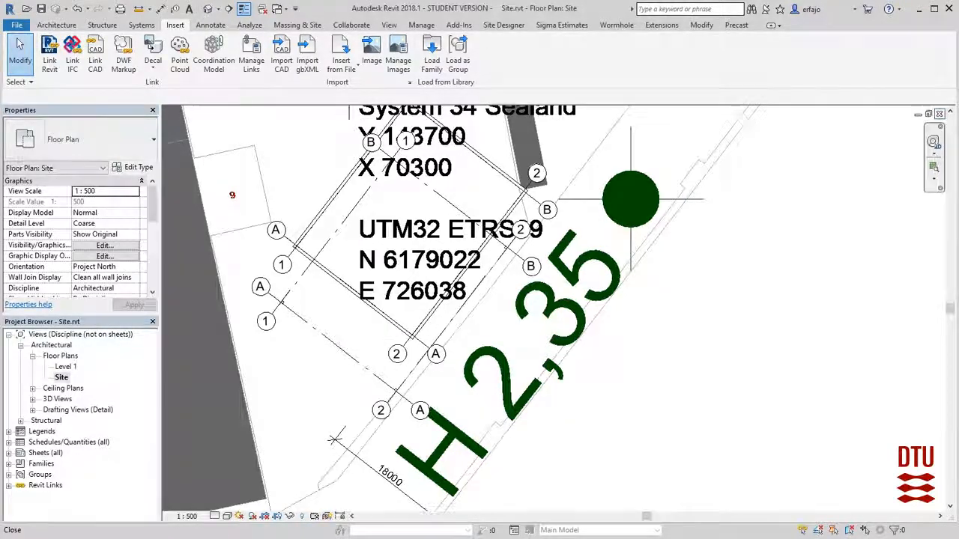
Close the site project and open the Level 1 floor plan of the Building-Str project
left_click(939, 113)
left_click(939, 113)
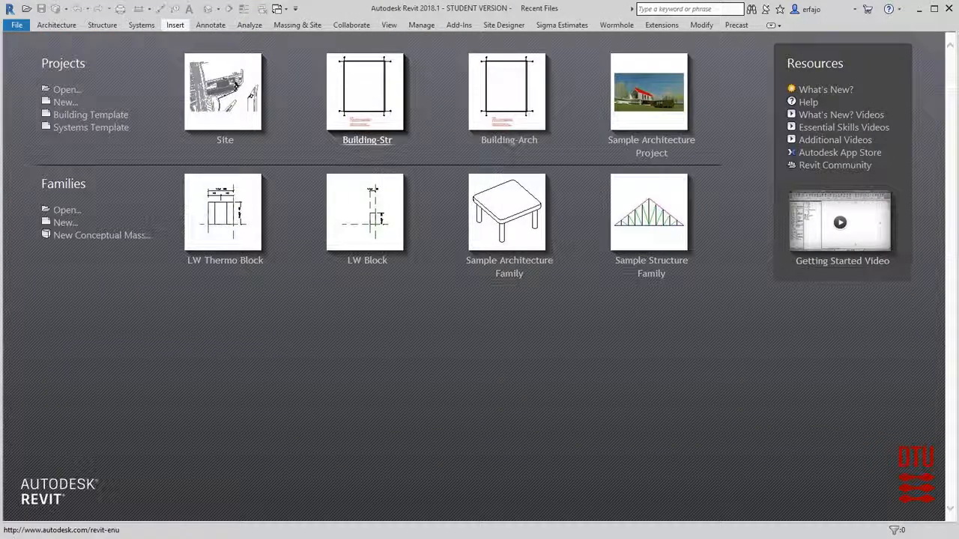
left_click(367, 139)
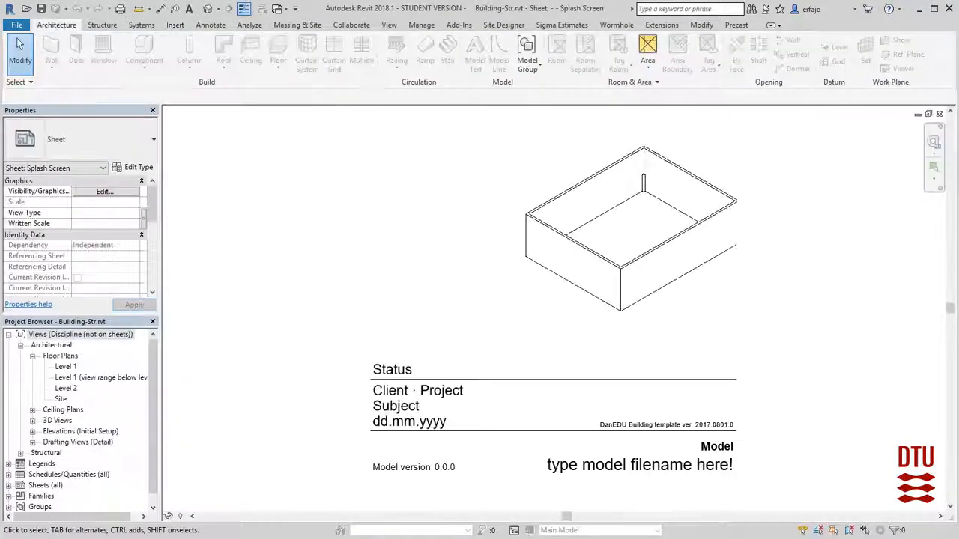
double_click(66, 367)
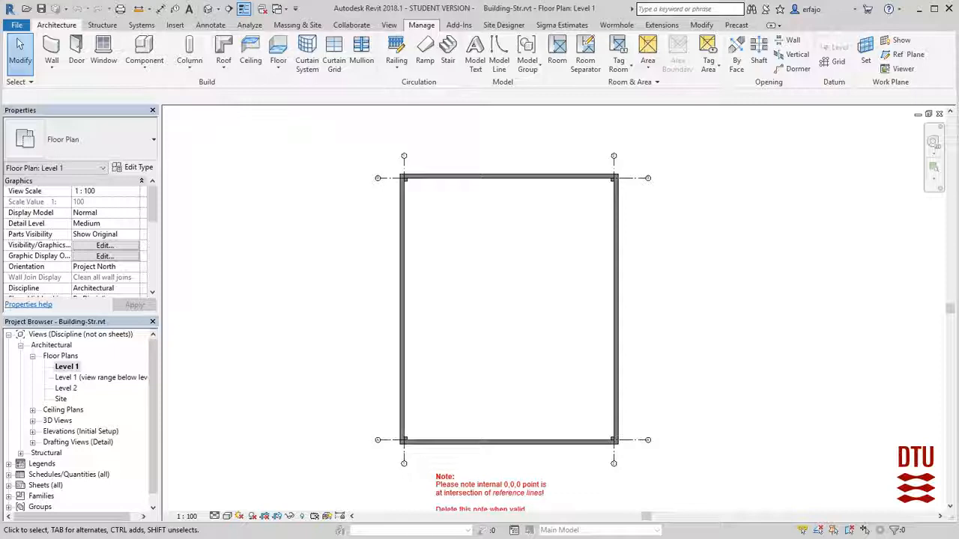
Make Building1 the current site of the structural project, accepting the monitored link warning
left_click(421, 25)
left_click(523, 40)
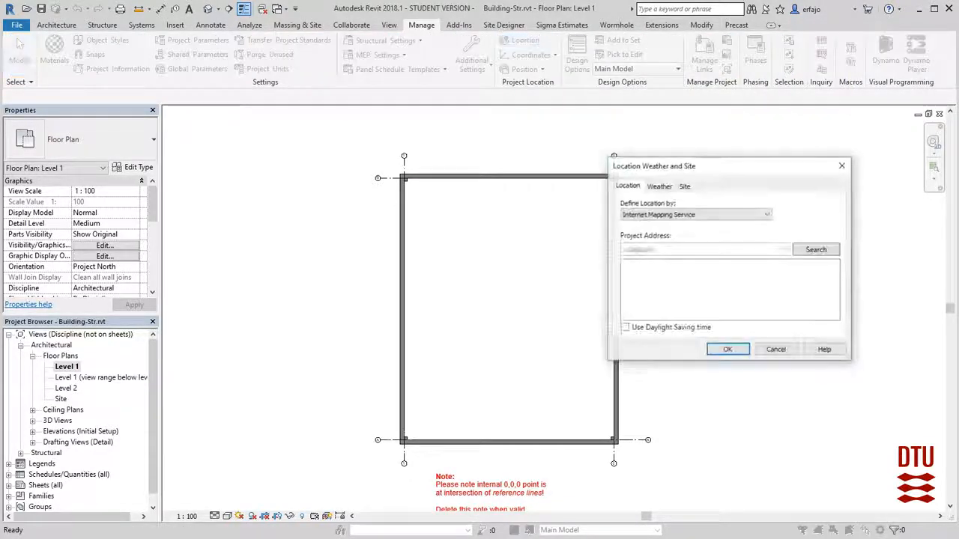
left_click(684, 185)
left_click(648, 240)
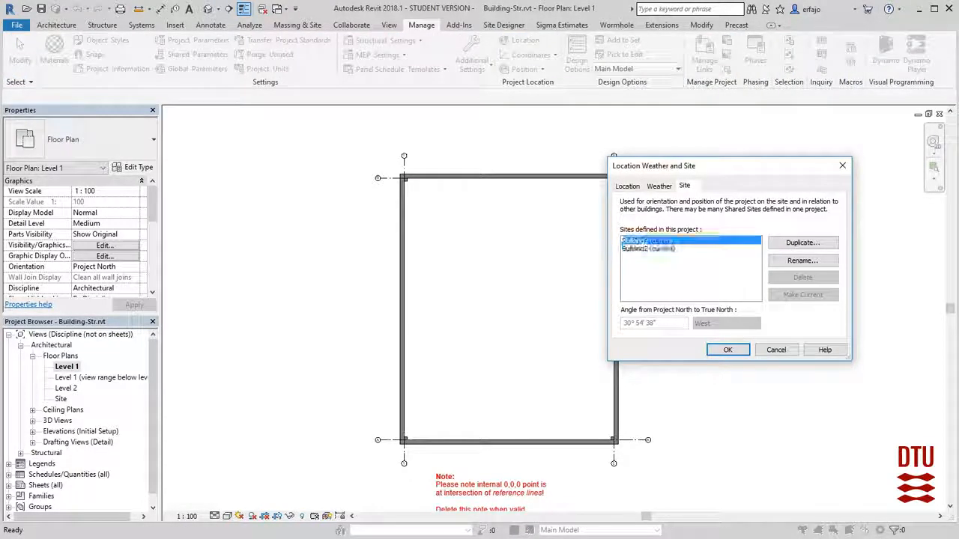
left_click(803, 294)
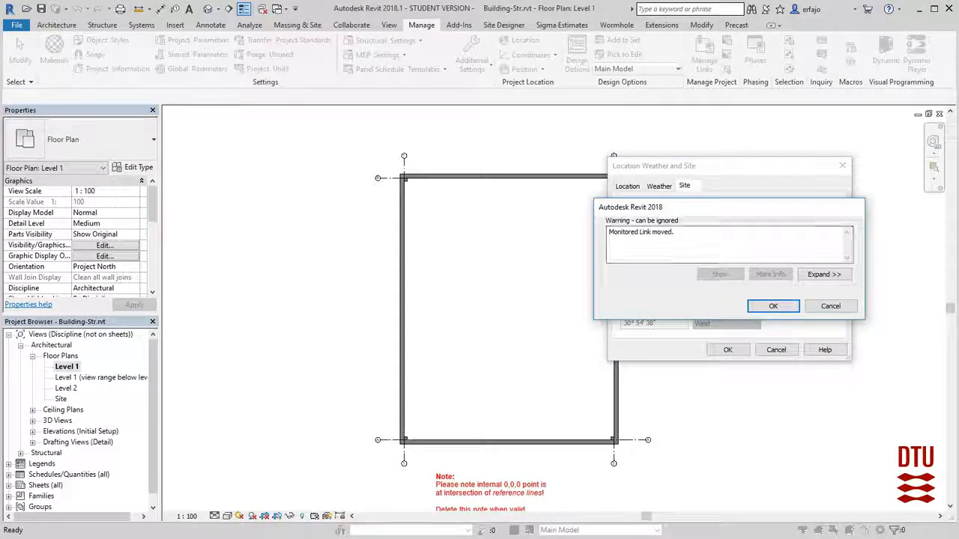
left_click(773, 305)
left_click(727, 350)
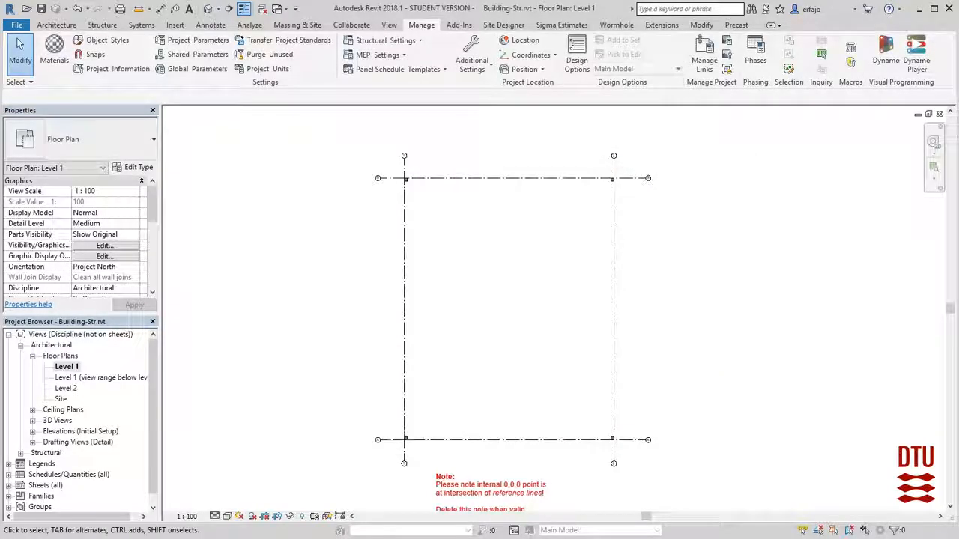
Move the Building-Arch link instance to its Building 1 shared position and inspect its offset from the structural grids
key("z")
key("f")
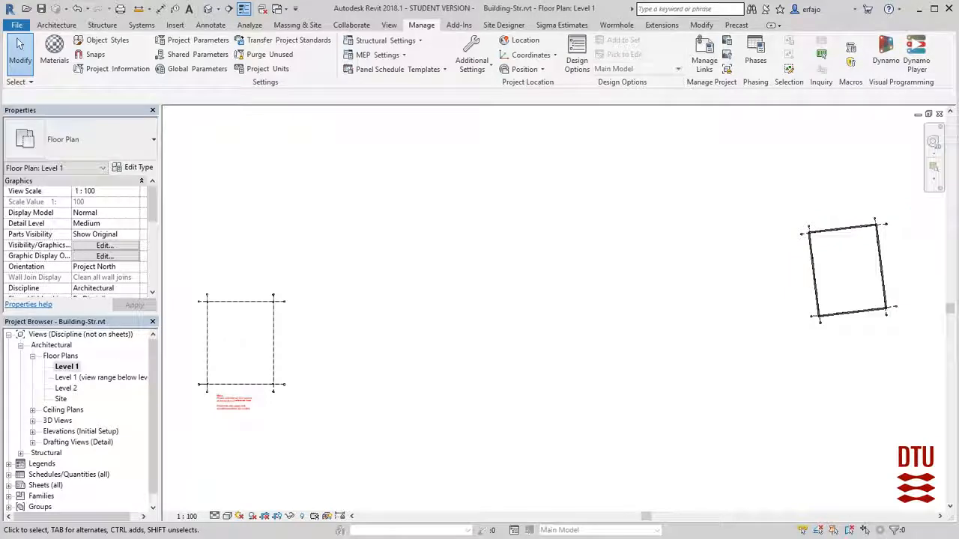
middle_click_drag(555, 307, 567, 305)
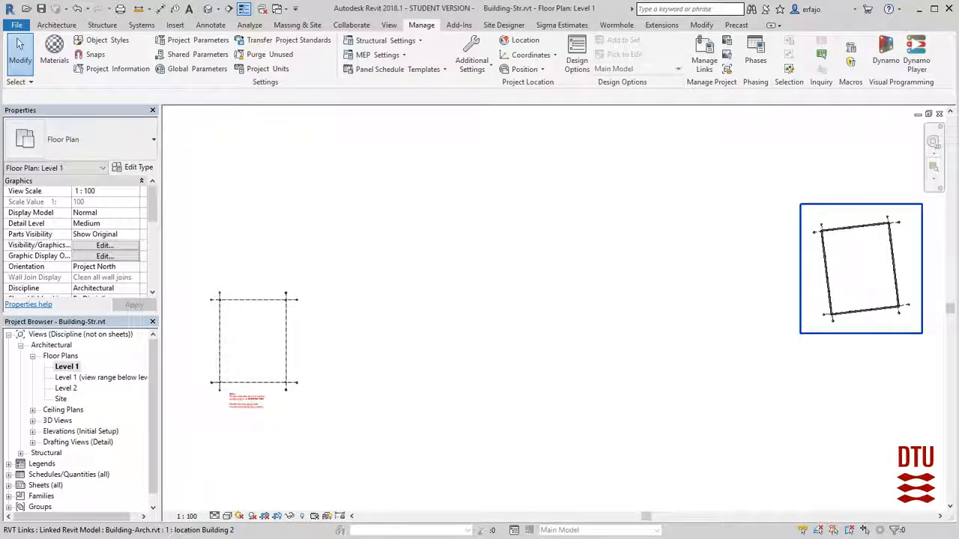
left_click(827, 272)
left_click(113, 213)
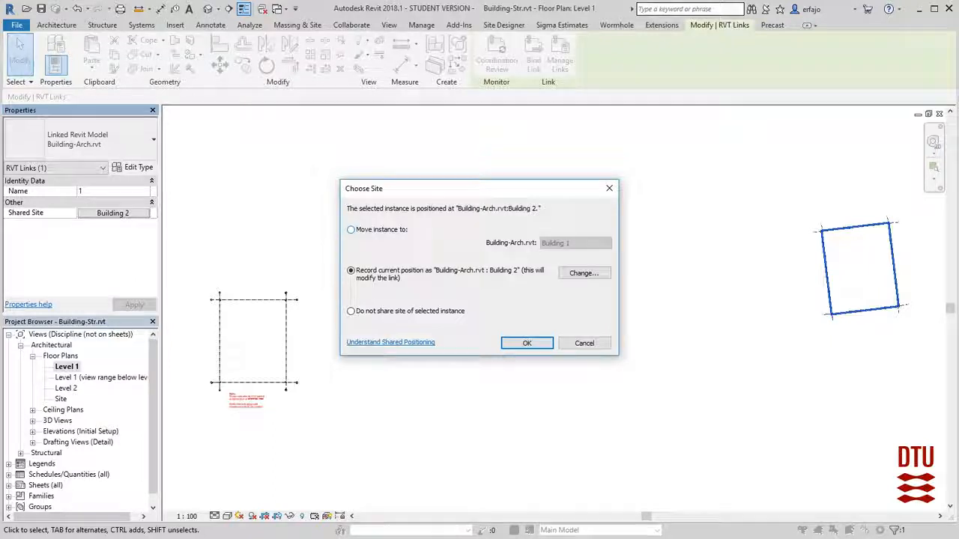
left_click(350, 229)
left_click(527, 343)
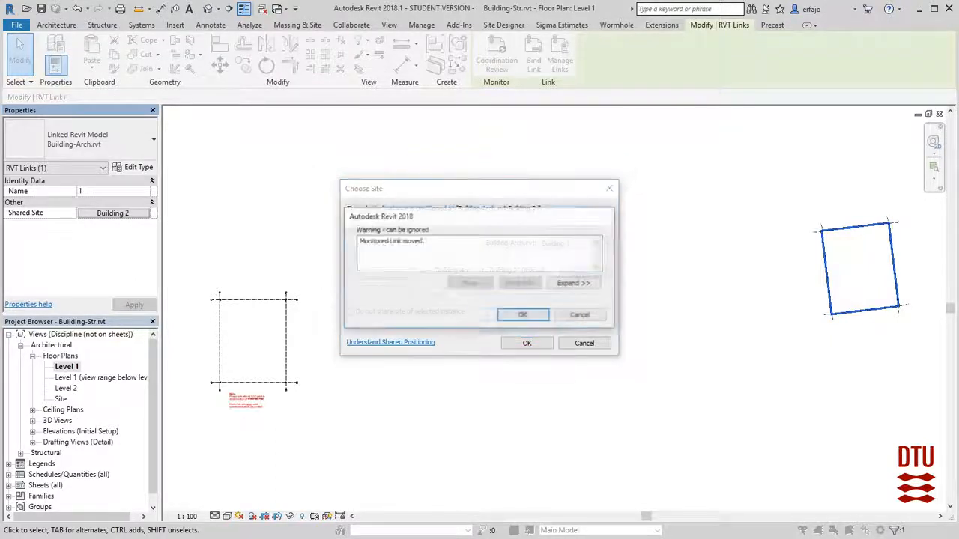
left_click(523, 315)
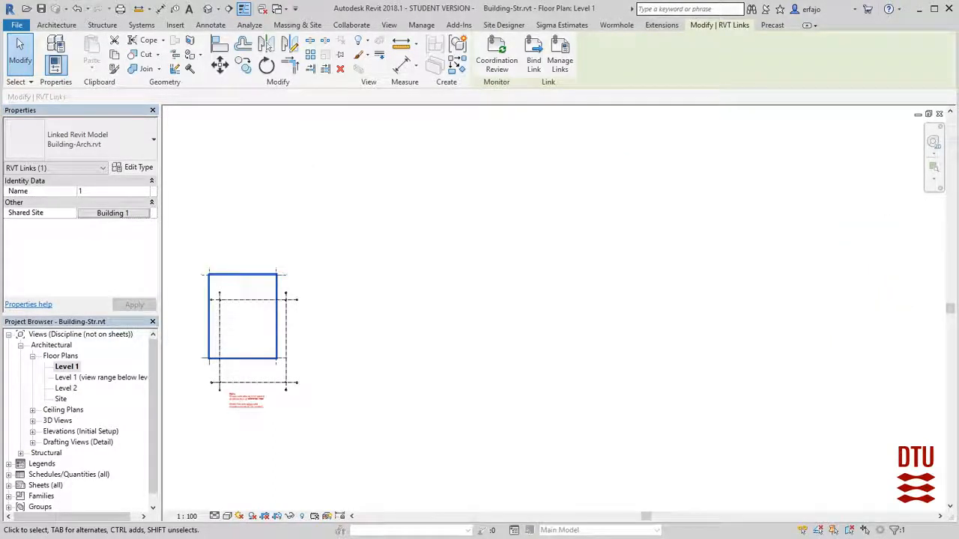
middle_click_drag(236, 366, 375, 365)
scroll(374, 365, "up", 5)
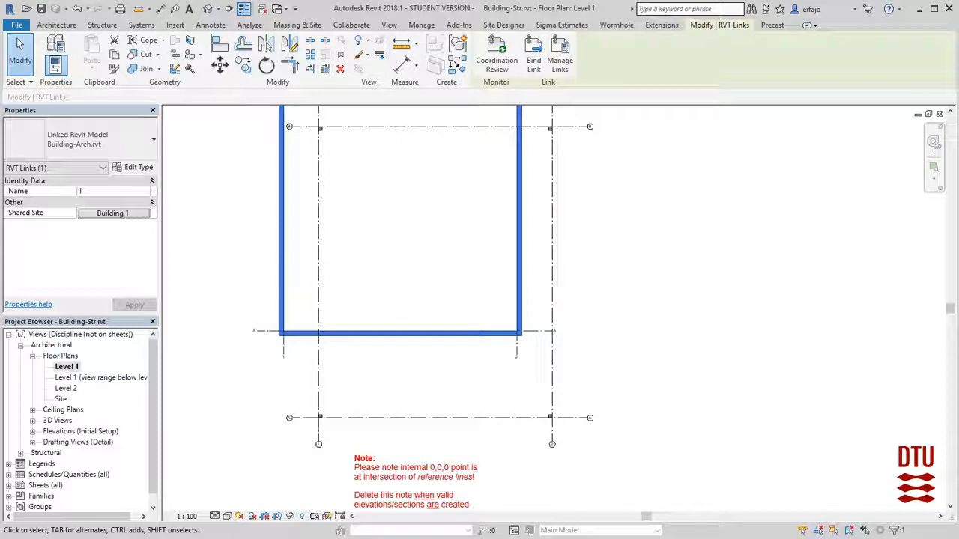
key("Escape")
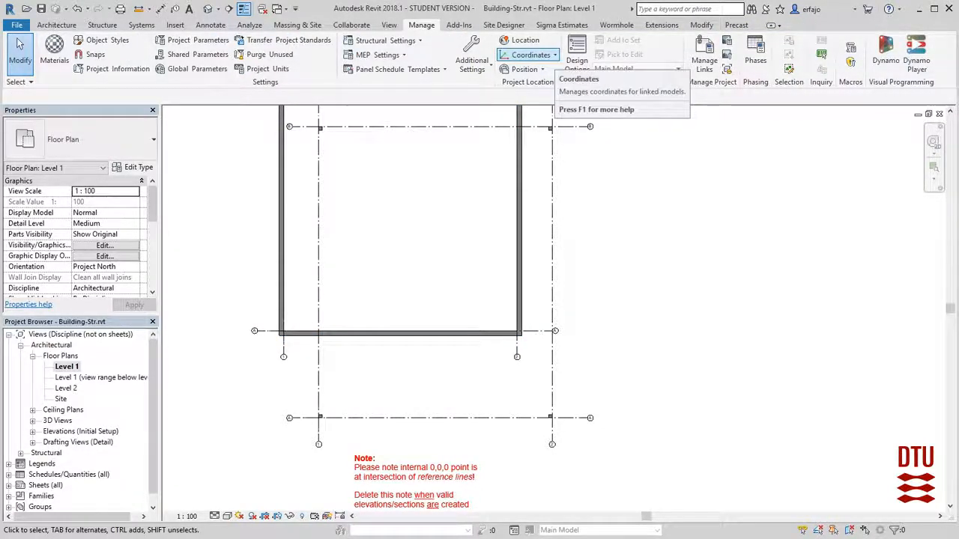
Relocate the structural project from its grid A/1 intersection to the matching grid A/1 intersection of the Building-Arch link
left_click(525, 69)
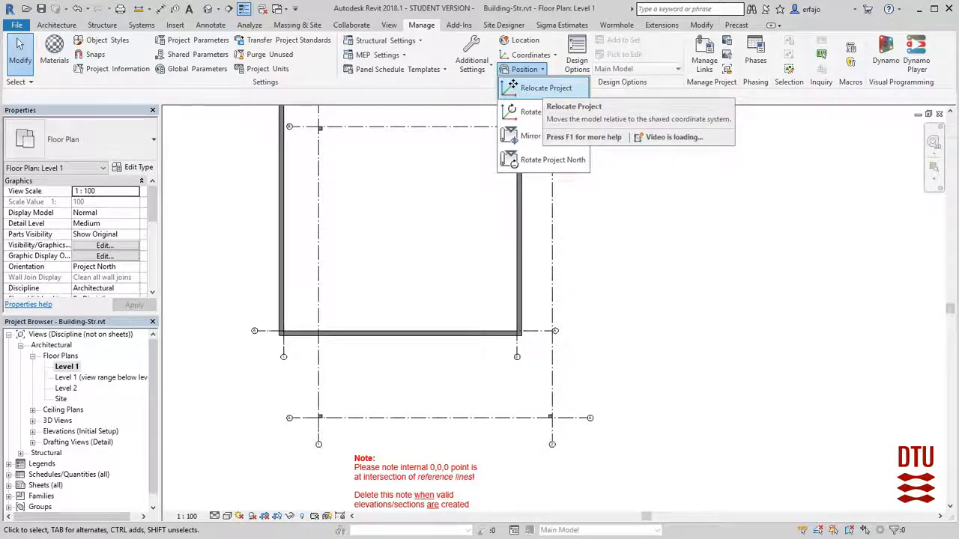
left_click(524, 87)
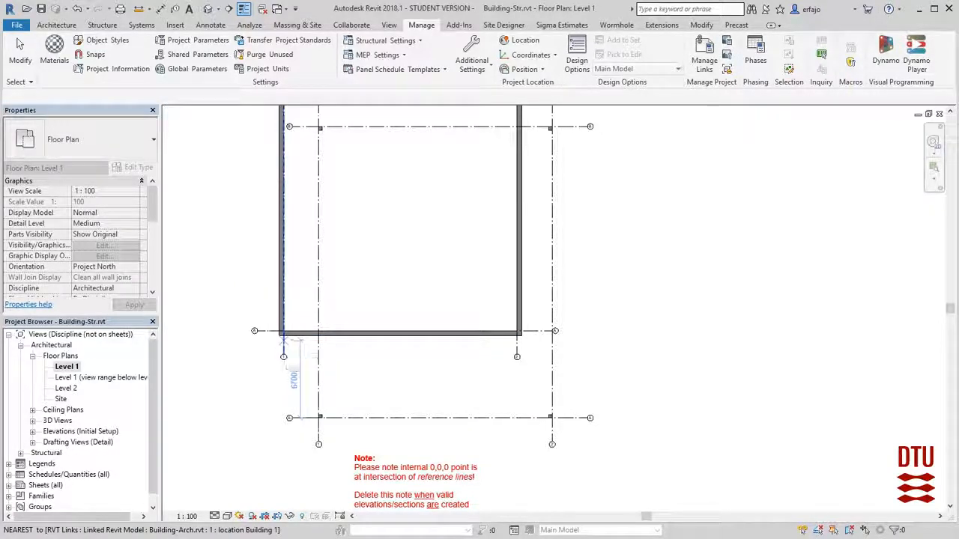
scroll(319, 418, "up", 3)
scroll(324, 408, "up", 2)
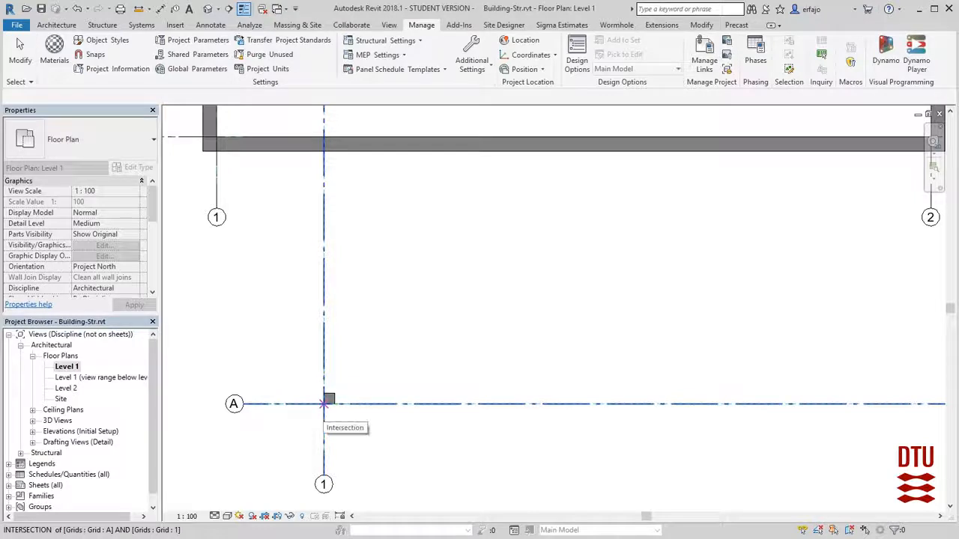
left_click(324, 404)
middle_click_drag(309, 220, 440, 363)
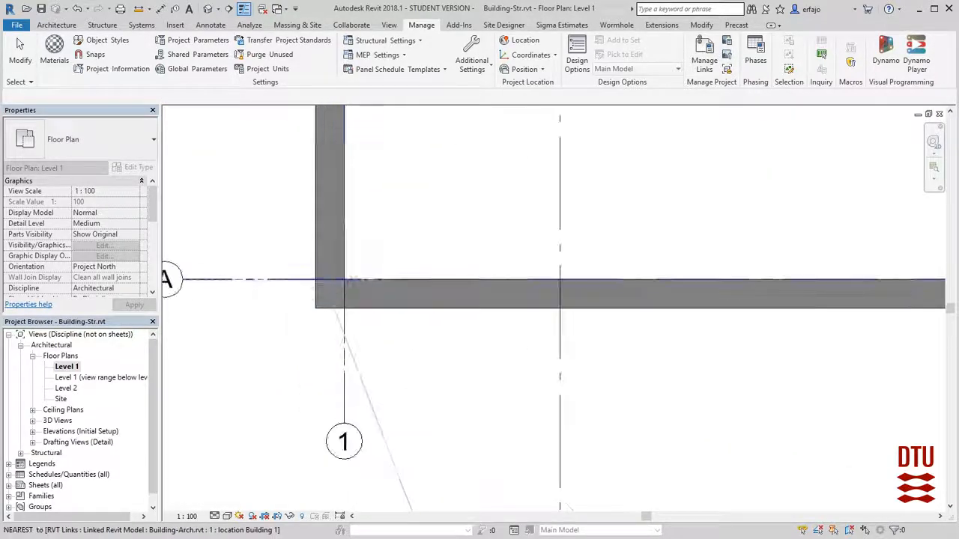
left_click(346, 282)
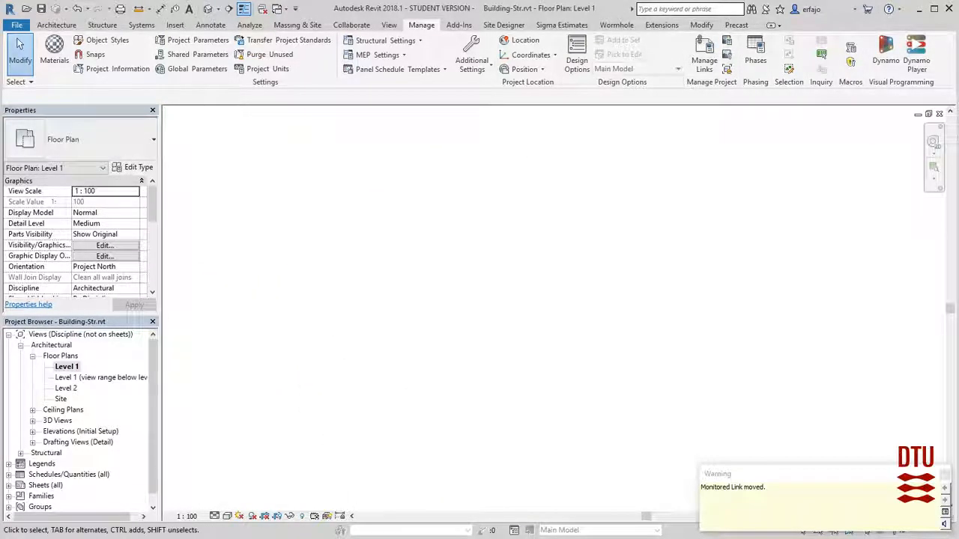
key("z")
key("f")
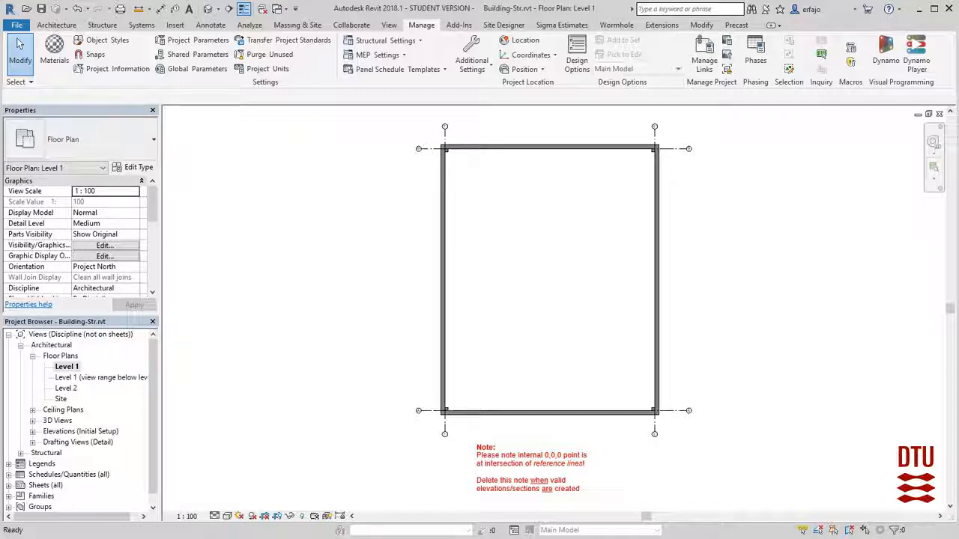
Close the Building-Str project and open the recent Site project
left_click(939, 114)
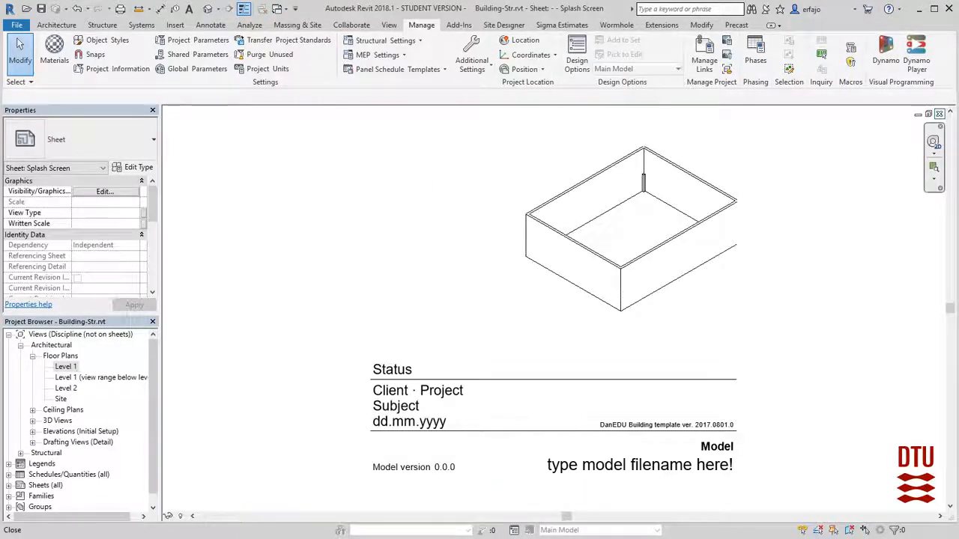
left_click(939, 114)
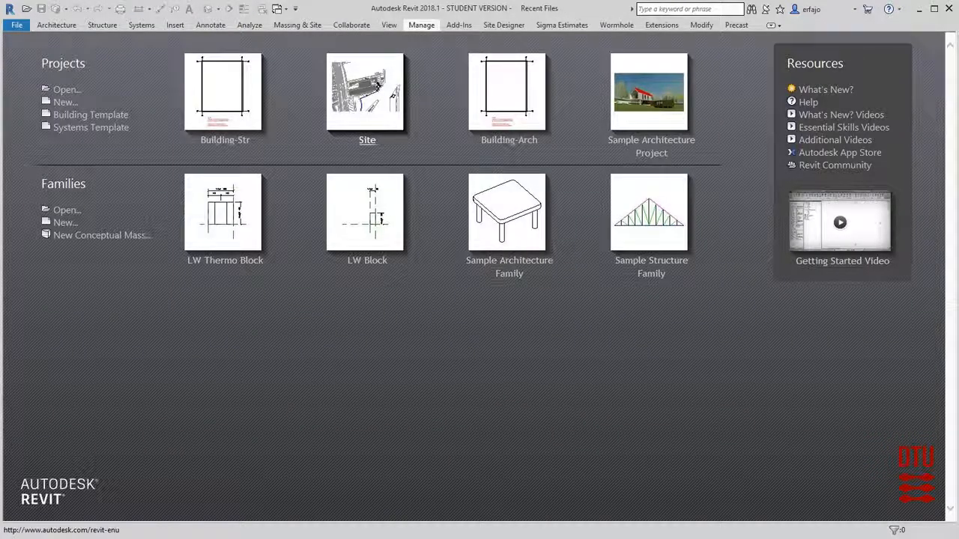
left_click(368, 92)
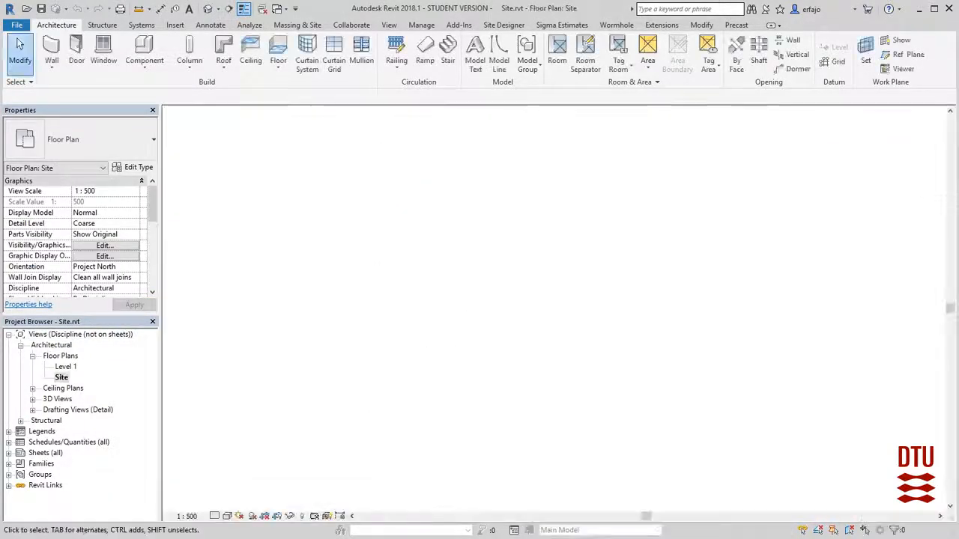
Examine how the structural and architectural links align at the Building 1 and Building 2 locations on the site plan
scroll(592, 283, "up", 5)
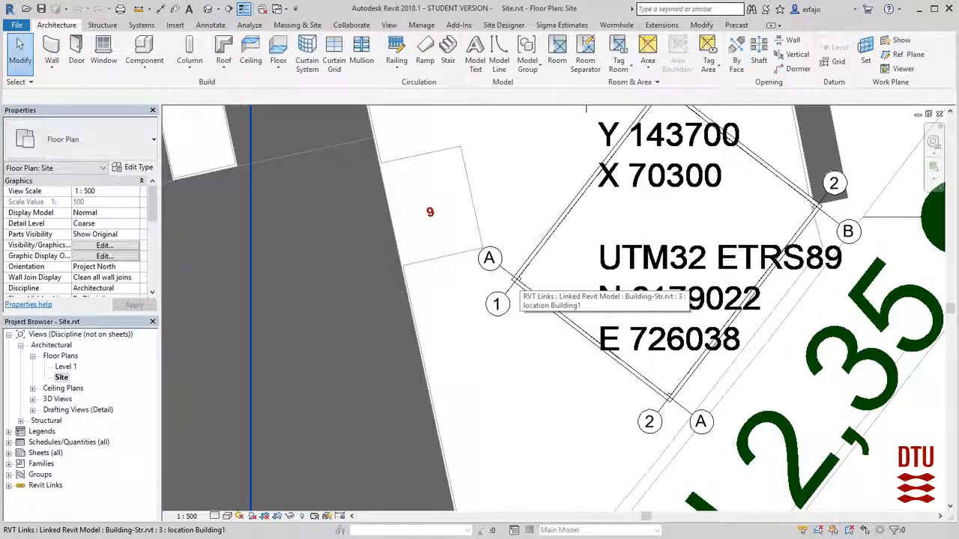
middle_click_drag(570, 288, 485, 342)
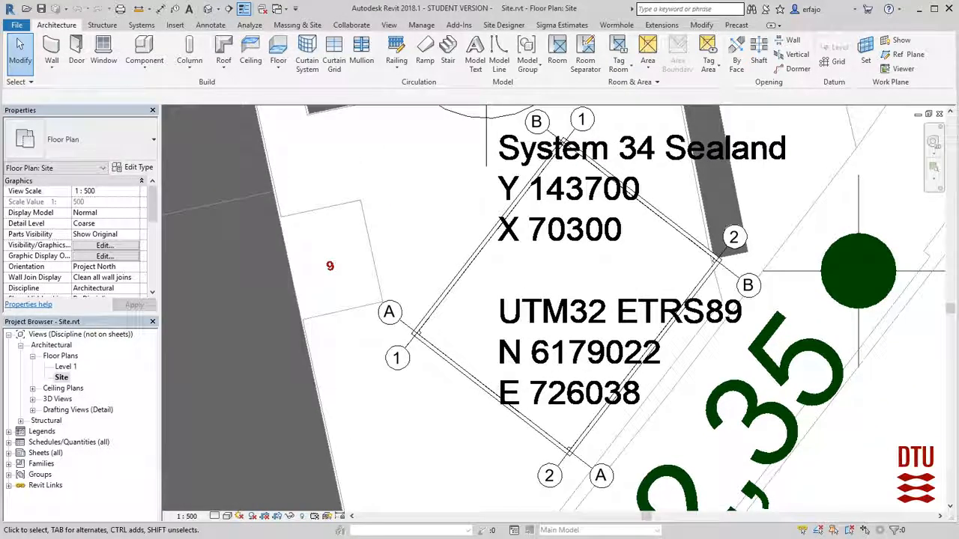
scroll(440, 329, "down", 5)
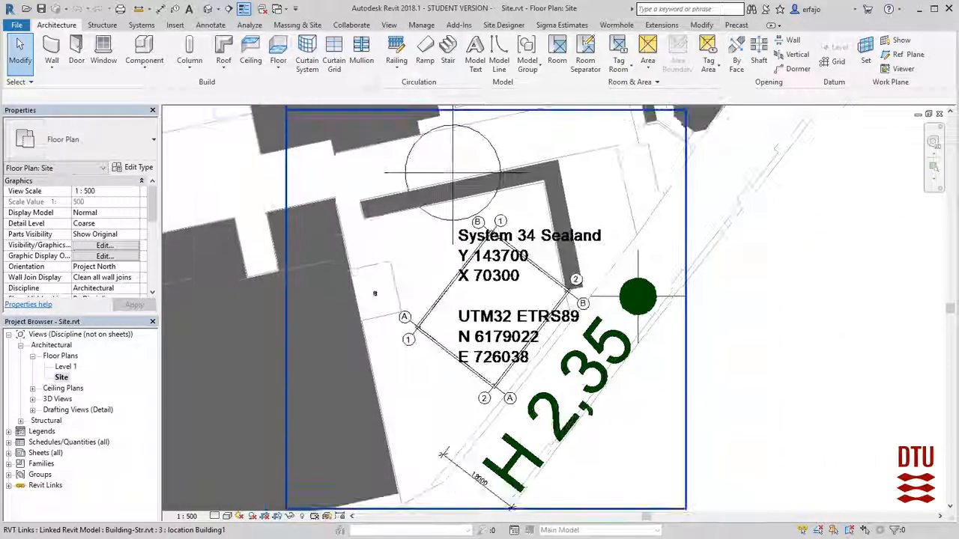
middle_click_drag(441, 329, 374, 263)
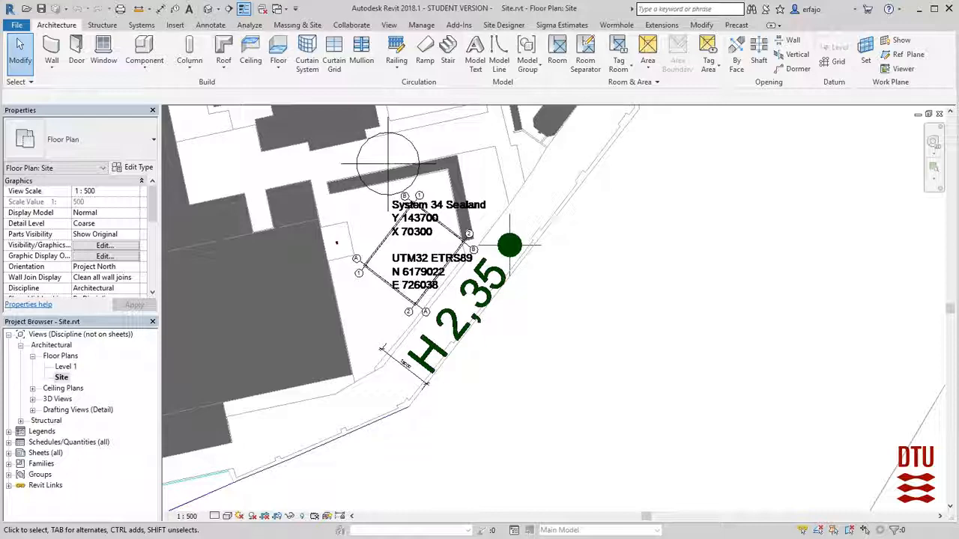
scroll(519, 349, "down", 2)
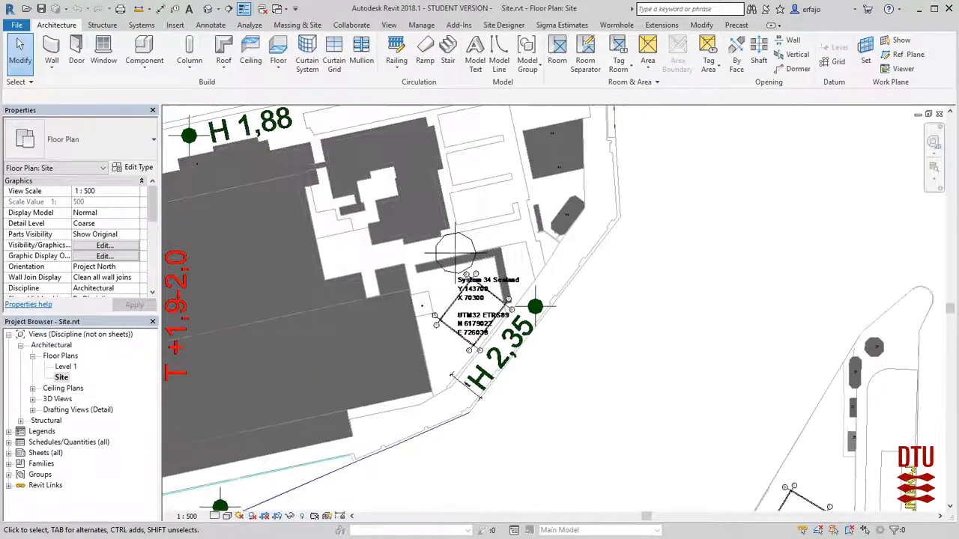
middle_click_drag(519, 350, 410, 279)
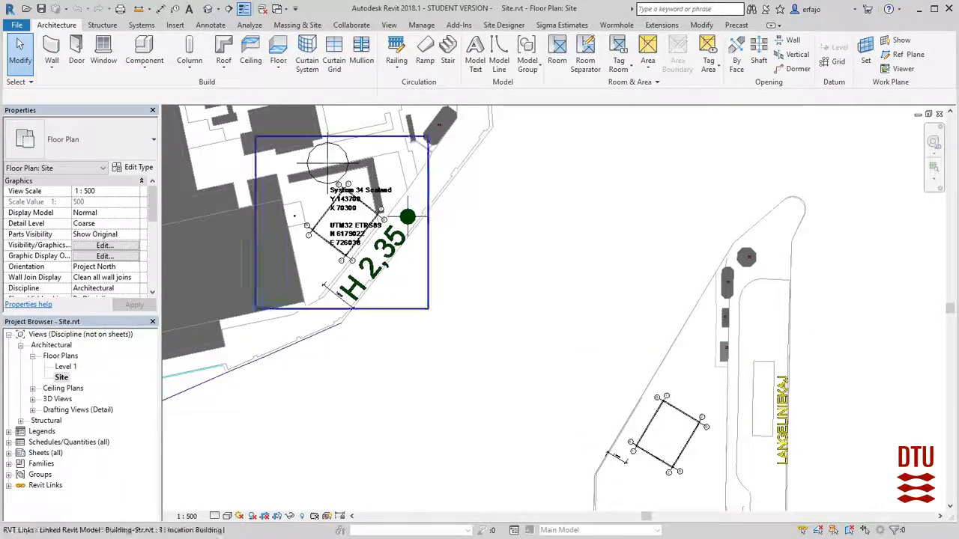
middle_click_drag(479, 315, 293, 251)
scroll(470, 381, "up", 5)
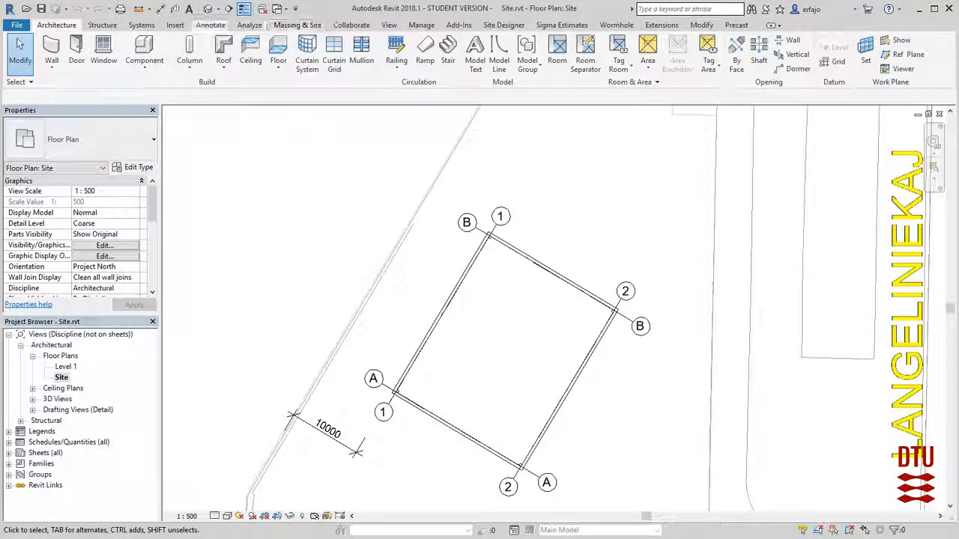
Place a survey spot coordinate with leader and shoulder at the B/1 corner of Building 2
left_click(210, 25)
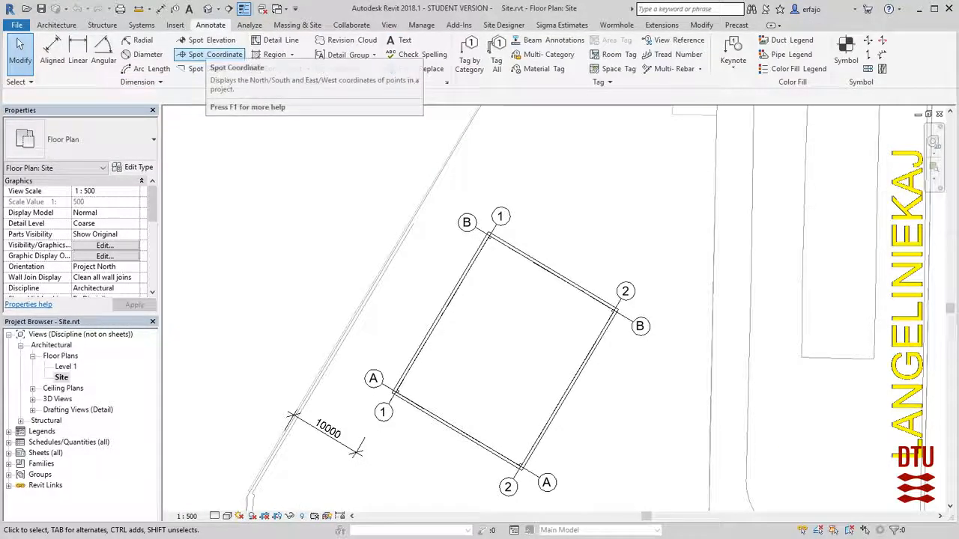
left_click(210, 54)
scroll(489, 234, "up", 6)
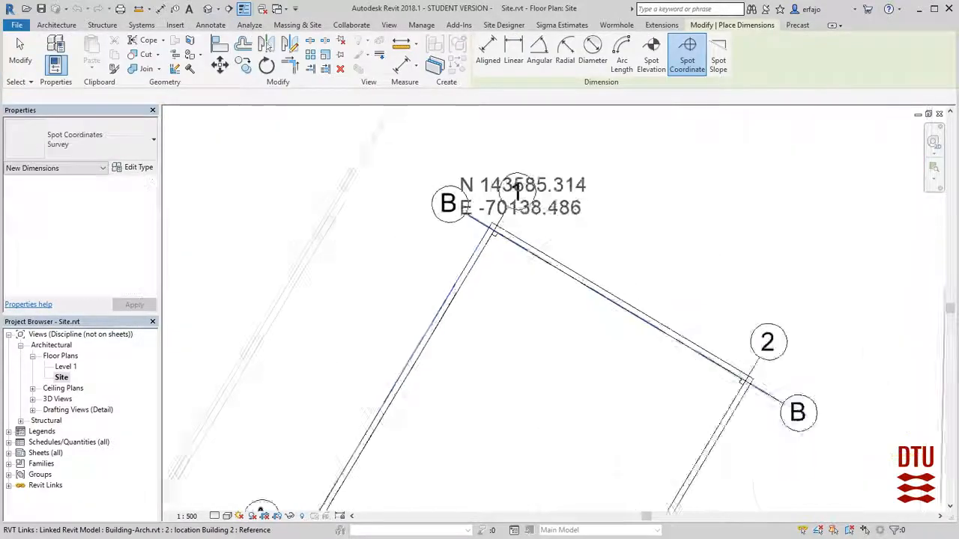
scroll(501, 226, "down", 5)
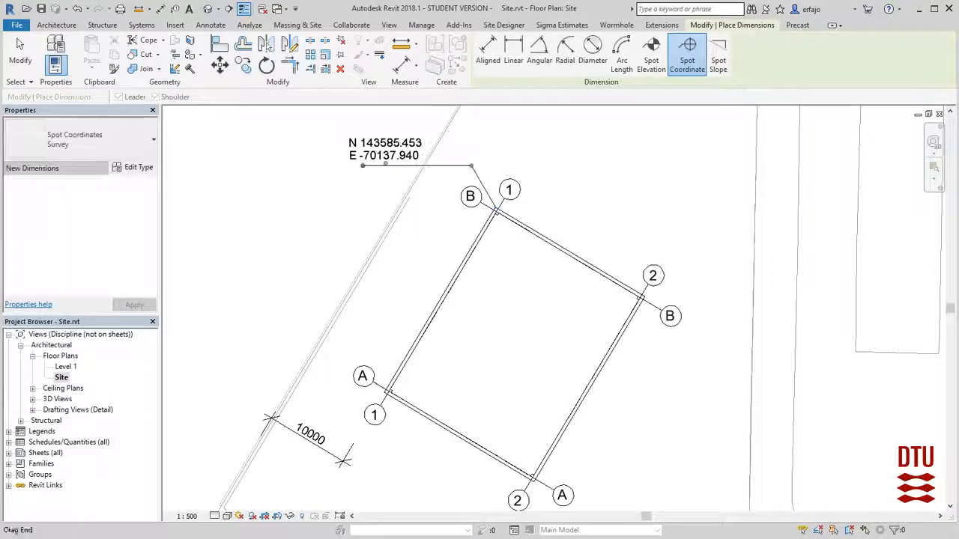
Add a second survey spot coordinate with leader and shoulder at the A/1 corner of Building 2
scroll(377, 407, "up", 3)
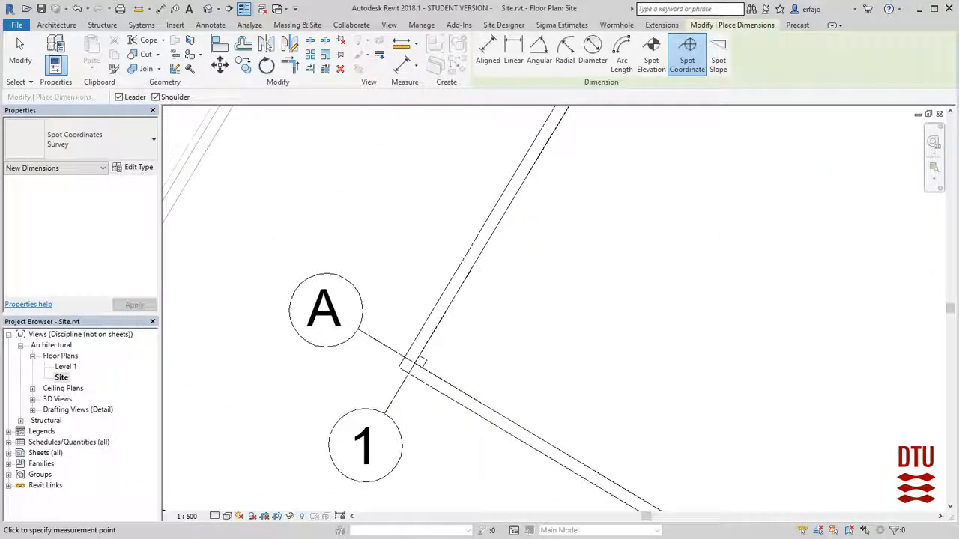
scroll(401, 371, "down", 4)
left_click(392, 372)
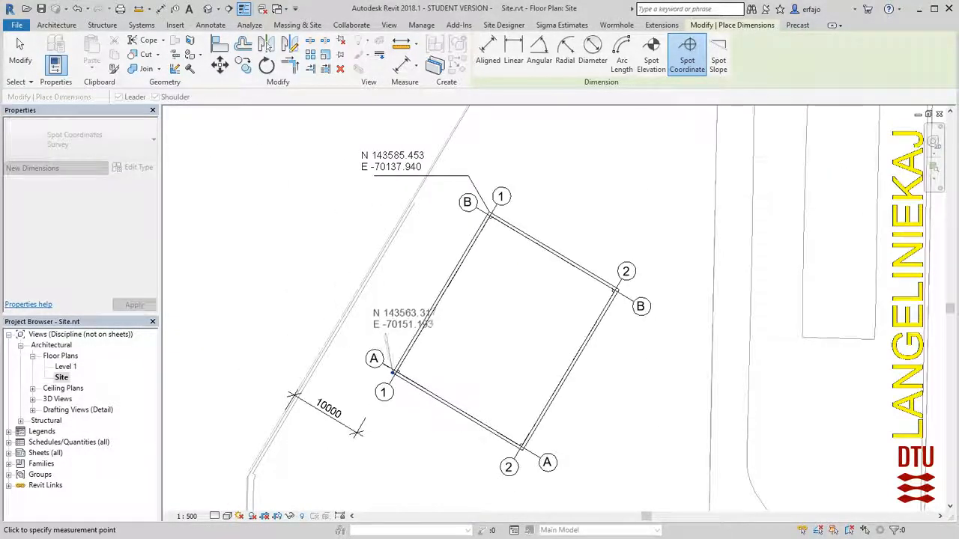
left_click(387, 332)
left_click(277, 332)
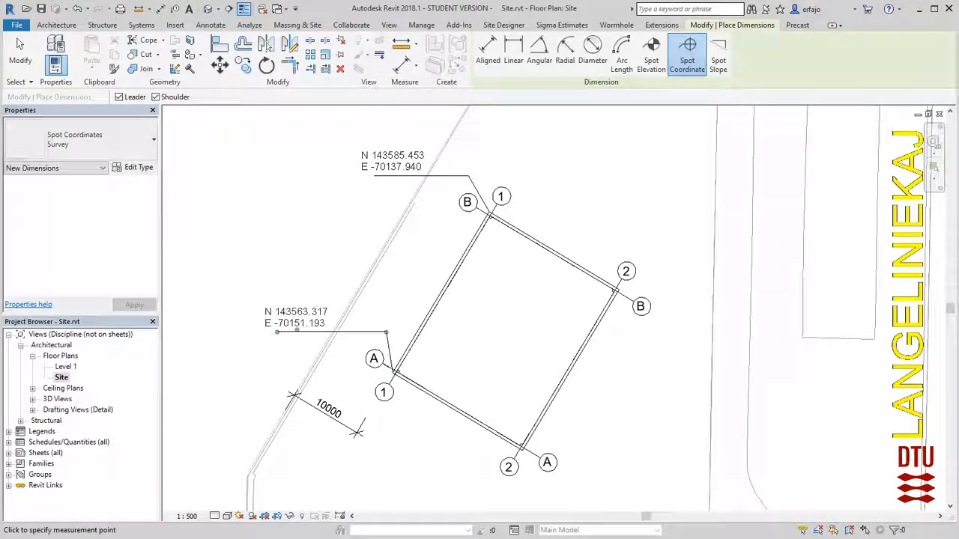
key("Escape")
key("Escape")
Unload the linked CAD file "2D map with coordinates.dwg" from the site project
scroll(489, 380, "down", 2)
middle_click_drag(489, 380, 556, 405)
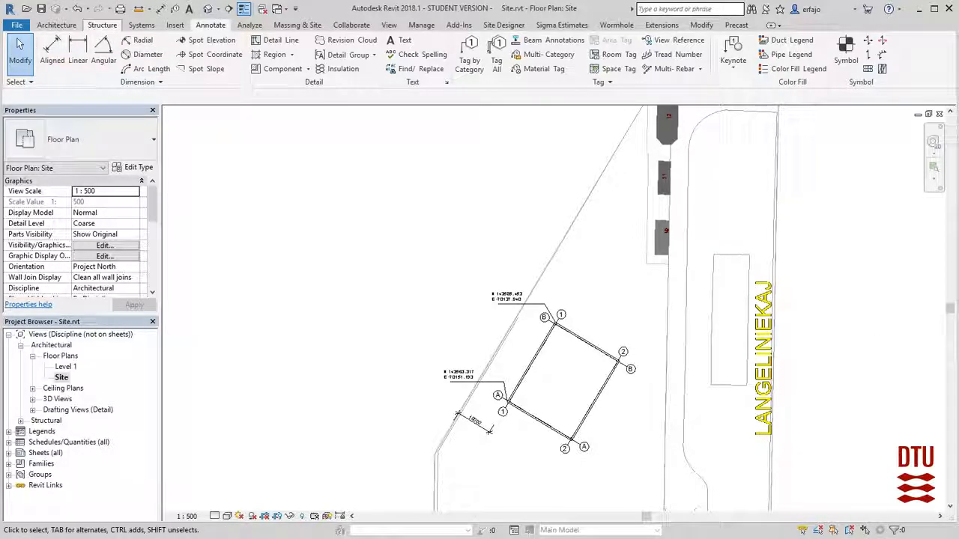
left_click(175, 24)
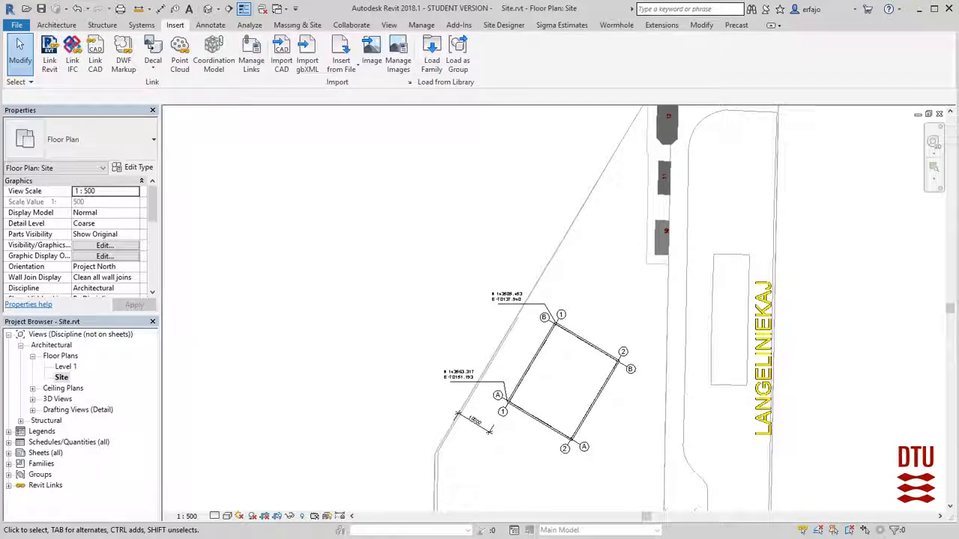
left_click(251, 60)
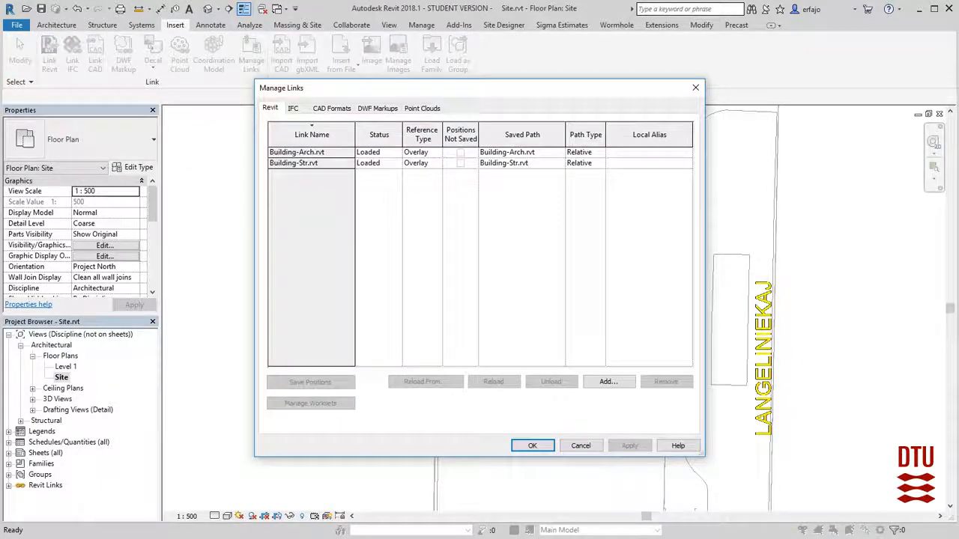
left_click(331, 107)
left_click(327, 152)
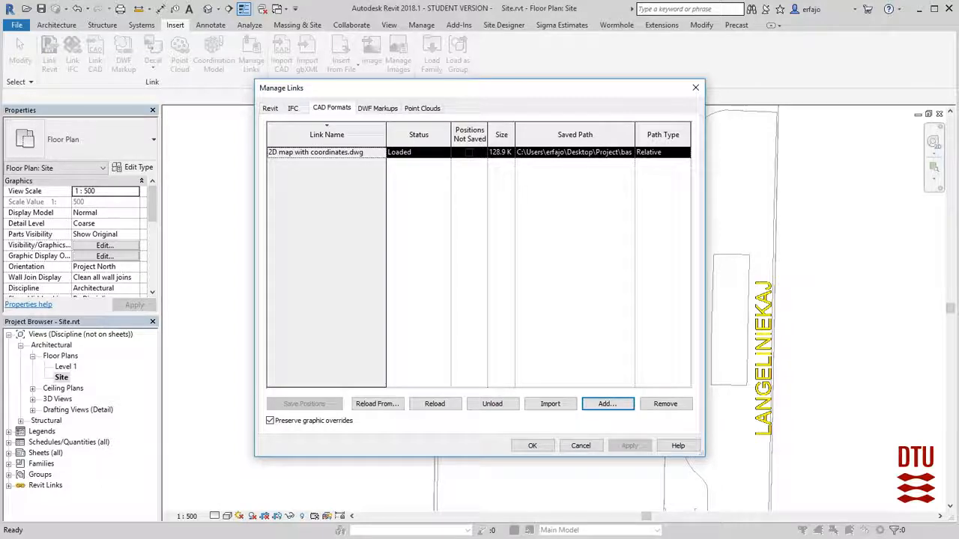
left_click(493, 403)
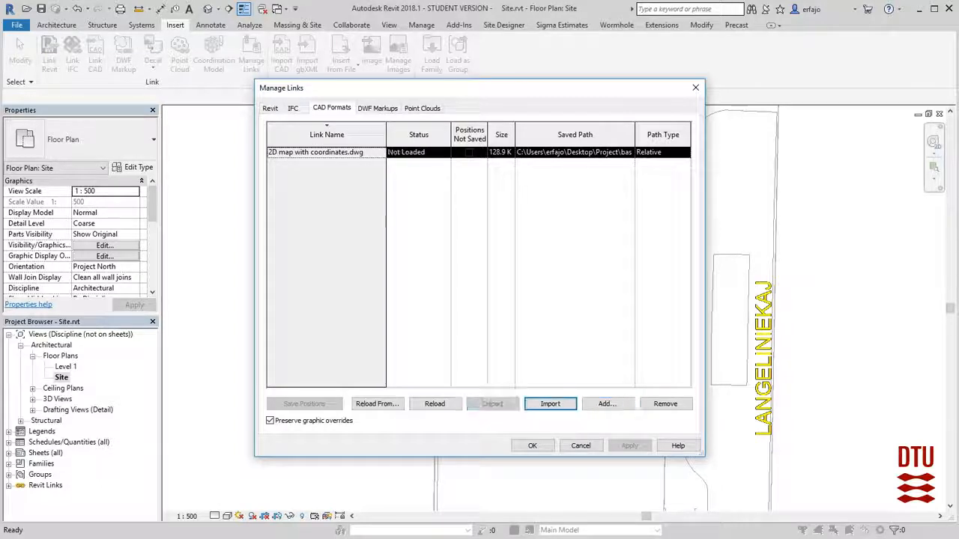
left_click(532, 446)
Export the Site floor plan as an AutoCAD 2013 DWG named "Site - Floor Plan - Site" in the Project folder, using the DanEDU Layers setup
scroll(307, 152, "down", 3)
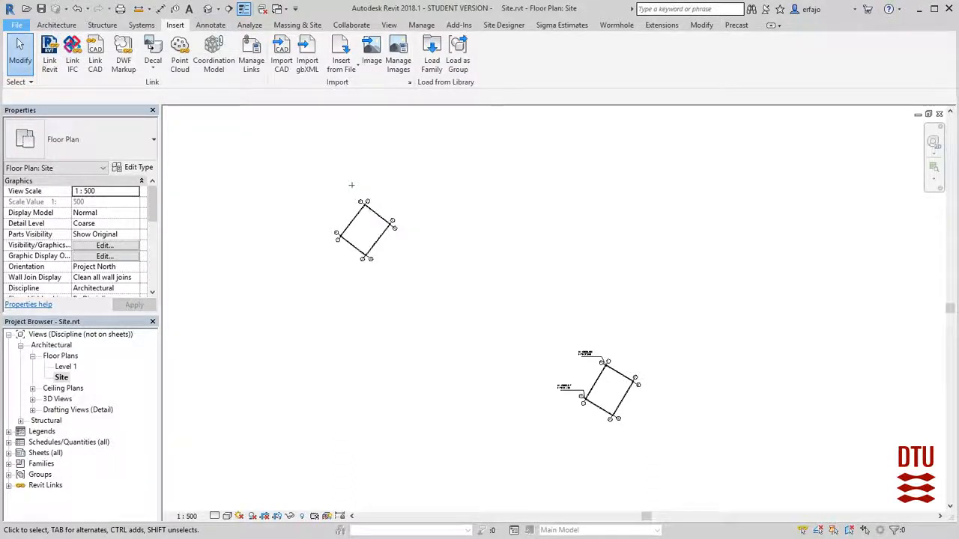
left_click(17, 25)
mouse_move(46, 197)
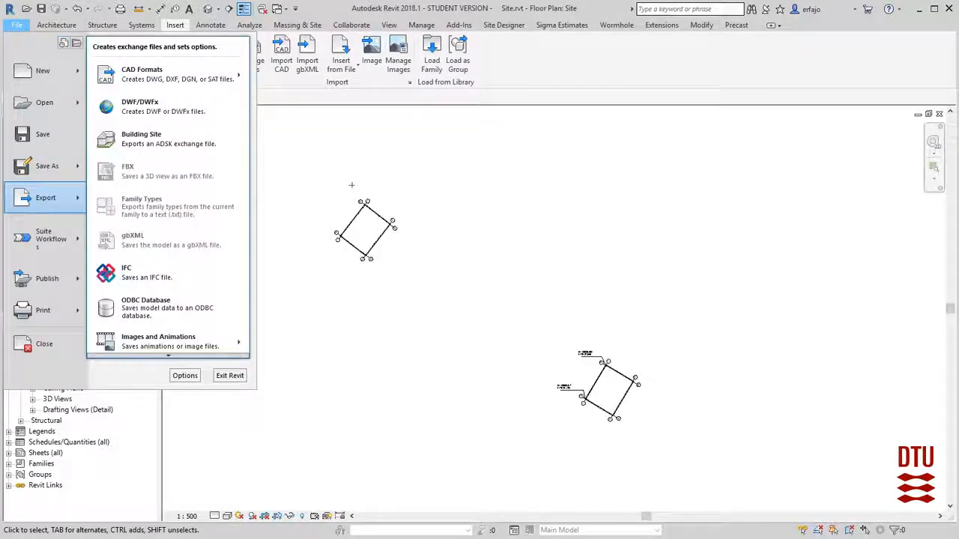
mouse_move(150, 73)
left_click(272, 67)
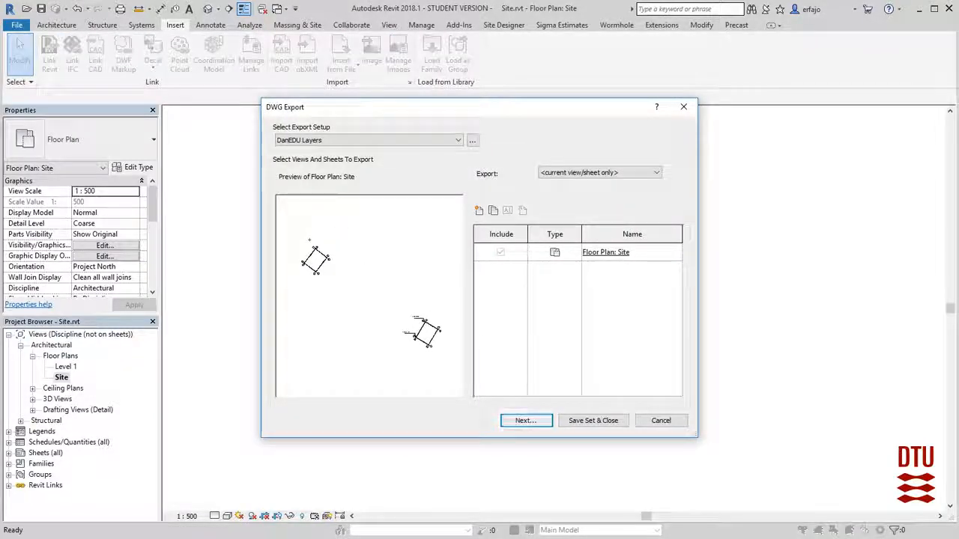
key("Return")
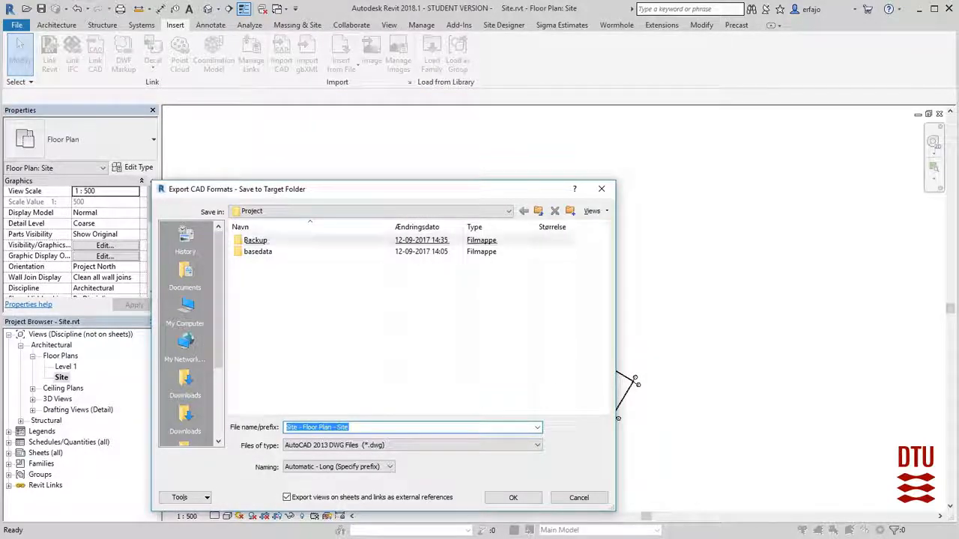
key("Return")
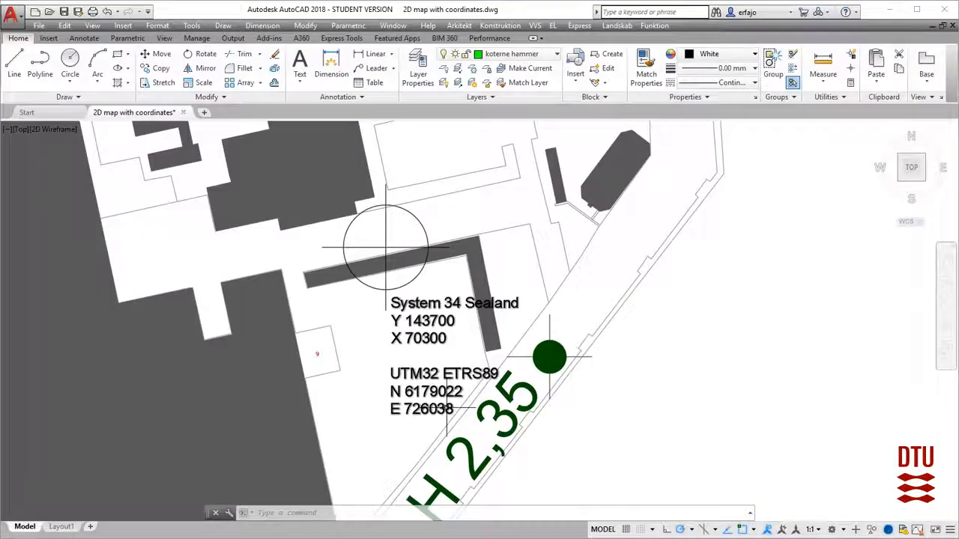
In the AutoCAD drawing "2D map with coordinates.dwg", attach "Site - Floor Plan - Site.dwg" as an external reference, inserted at the centre of the coordinate marker circle
scroll(388, 293, "down", 5)
scroll(464, 403, "up", 6)
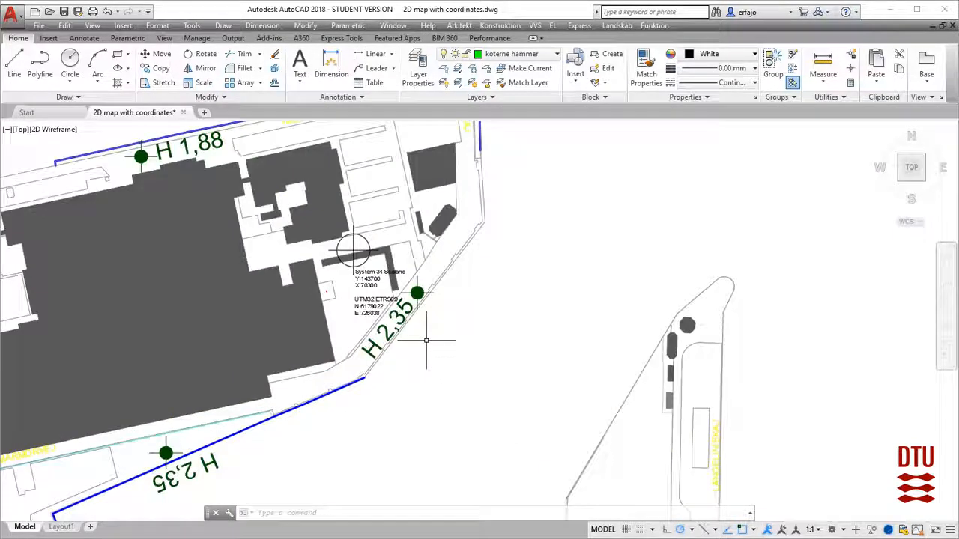
middle_click_drag(482, 385, 509, 340)
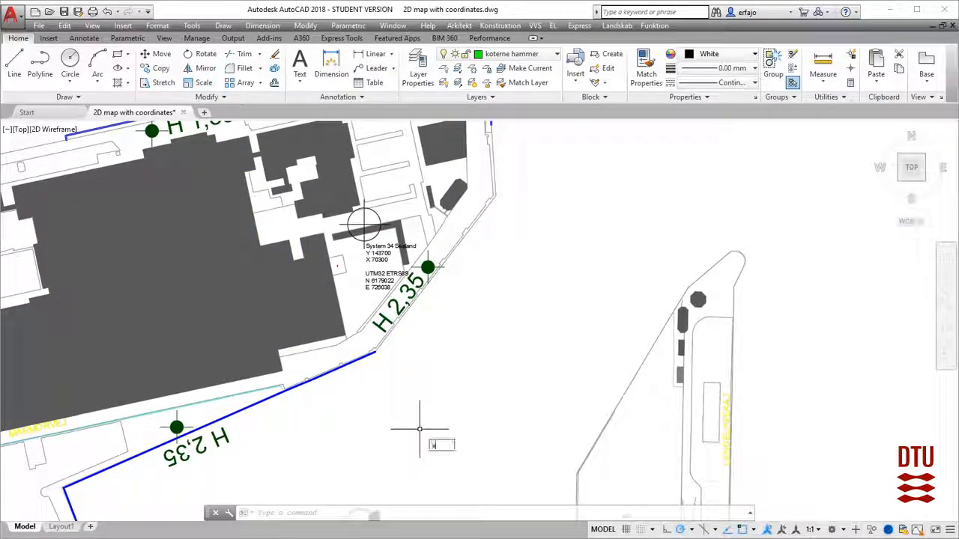
key("Return")
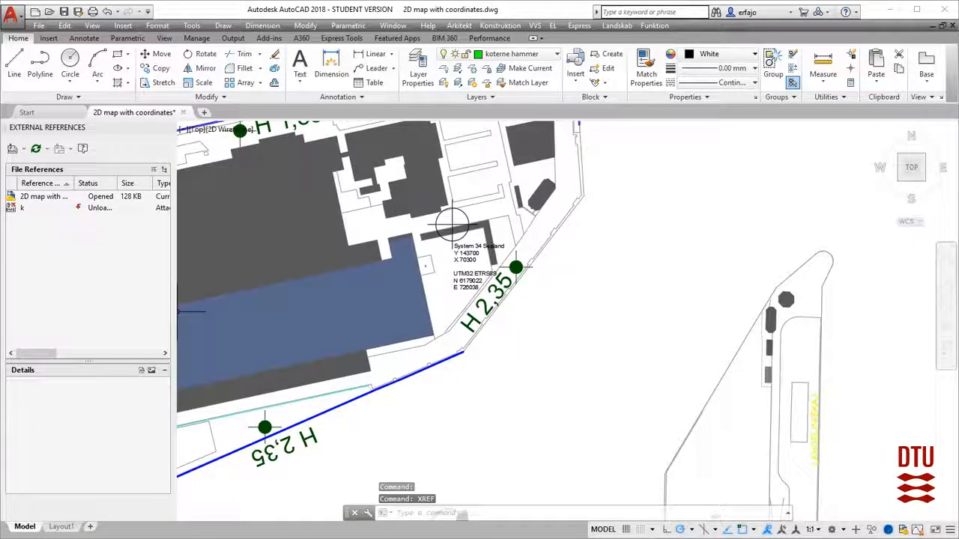
left_click(12, 149)
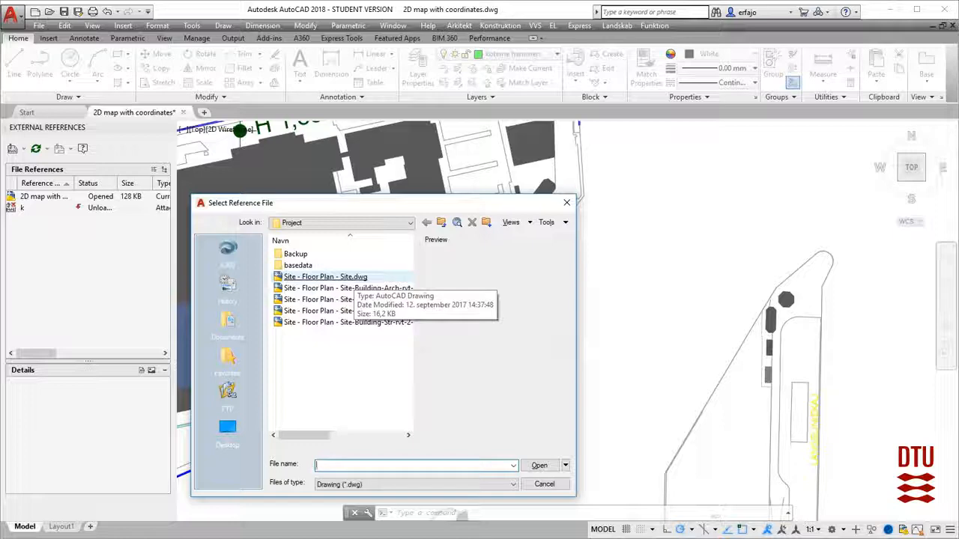
double_click(330, 276)
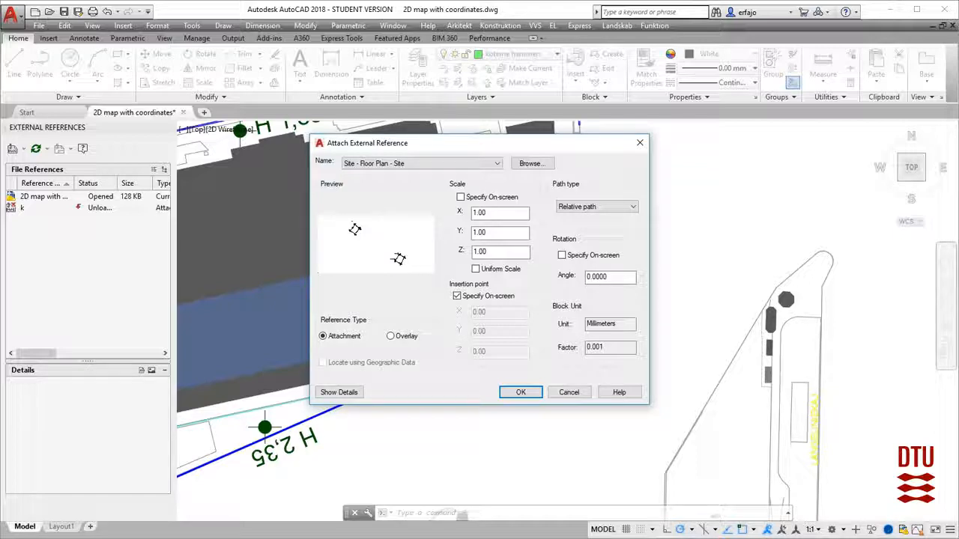
left_click_drag(450, 142, 679, 230)
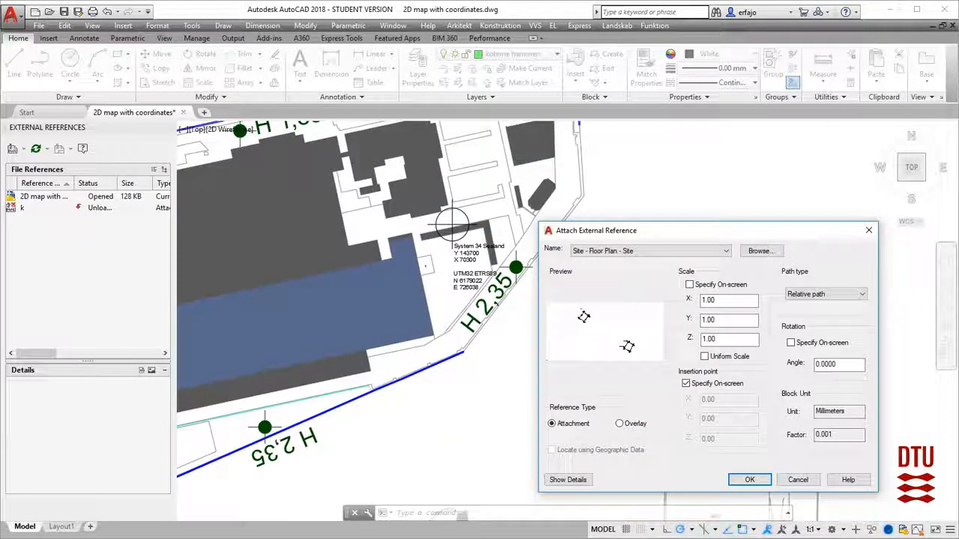
left_click(749, 480)
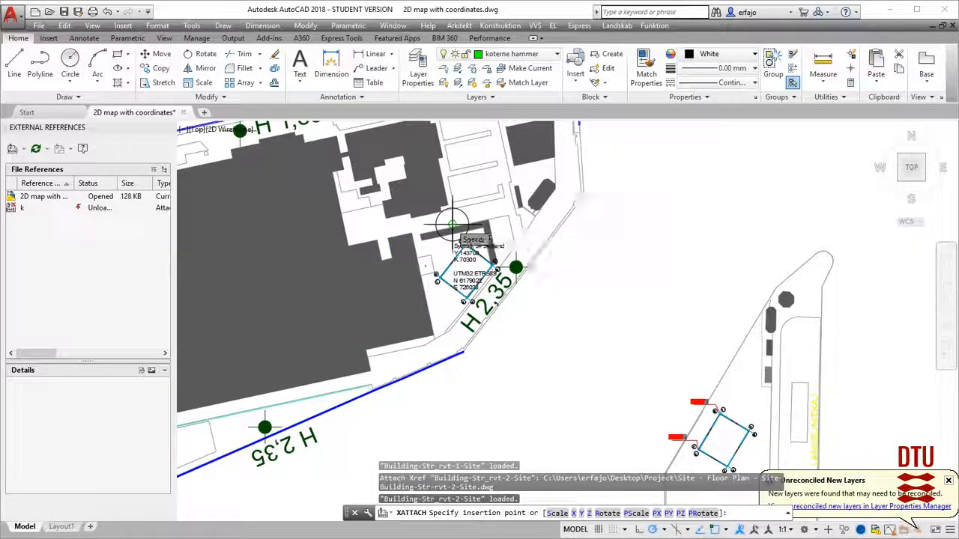
left_click(451, 223)
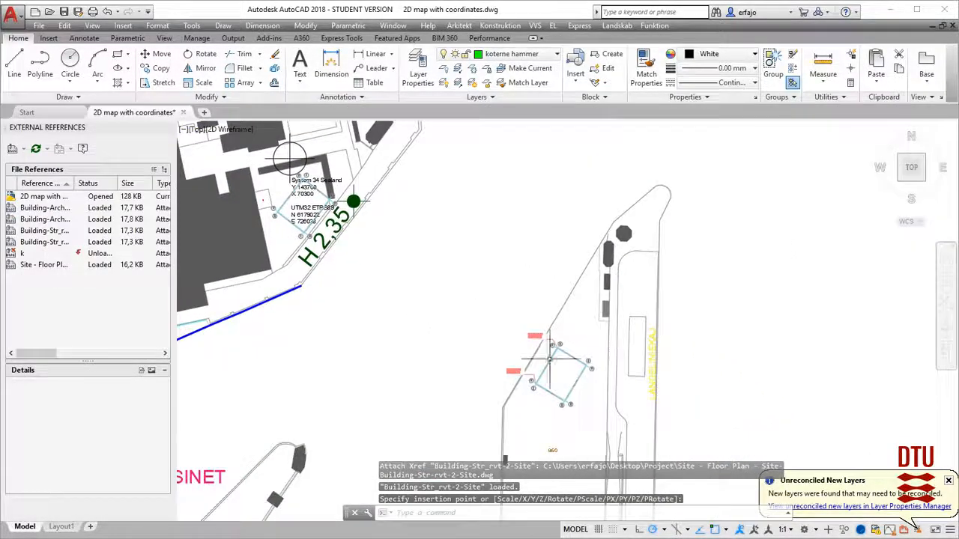
Query the coordinates of the B/1 corner of Building 2 with the ID command to compare with its spot coordinate
scroll(554, 359, "up", 8)
middle_click_drag(525, 372, 593, 359)
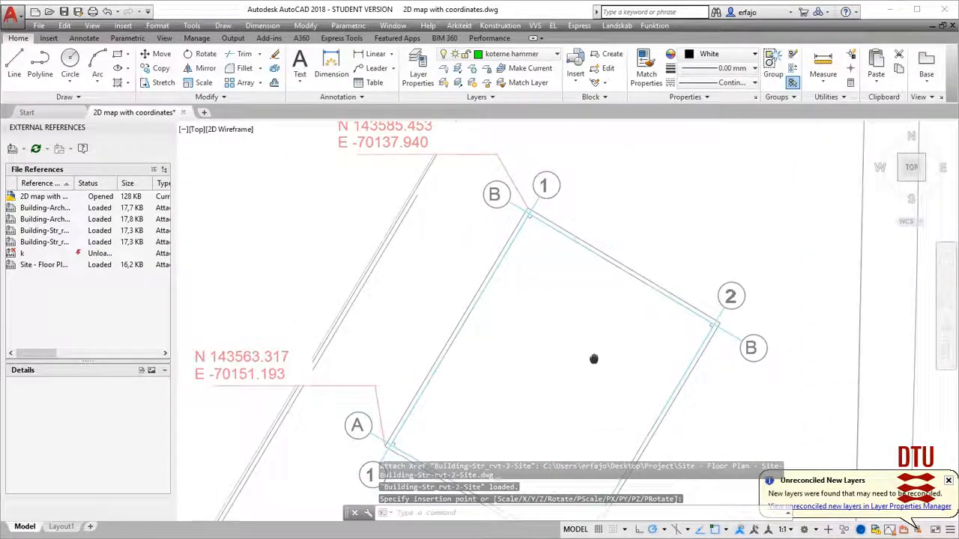
scroll(593, 359, "down", 3)
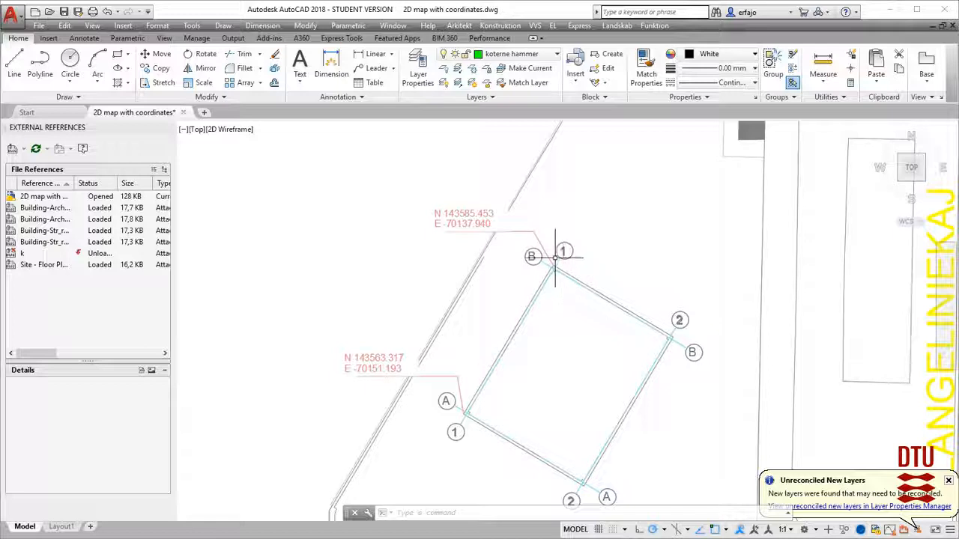
type("id")
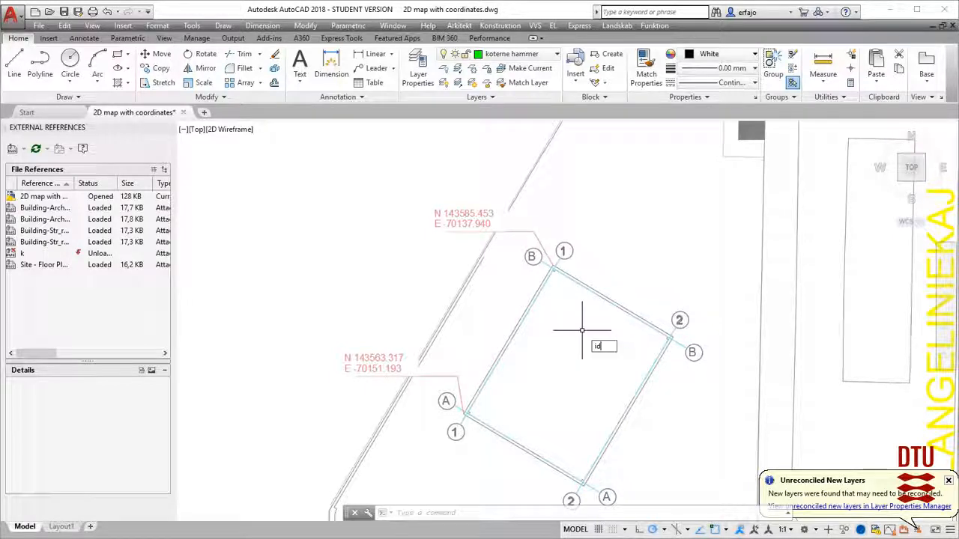
key("Return")
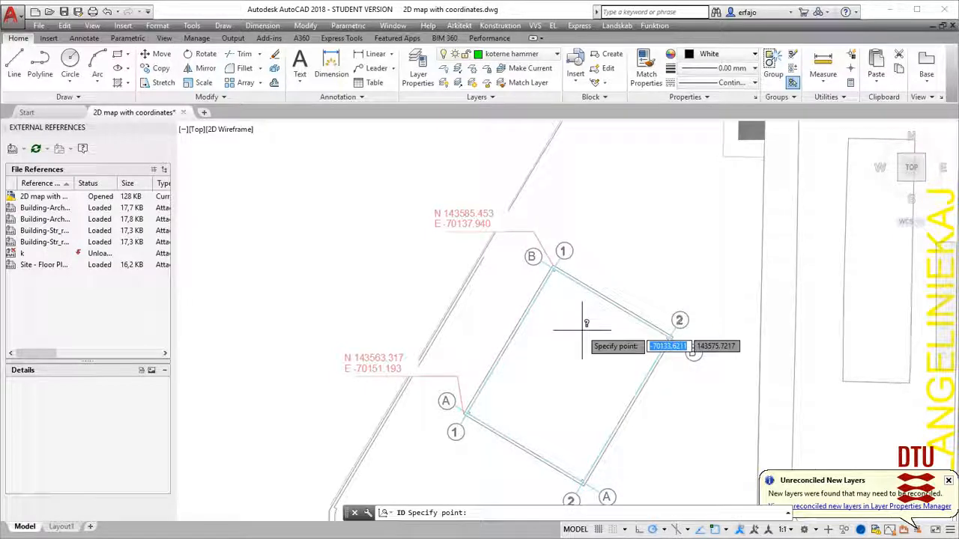
left_click(552, 263)
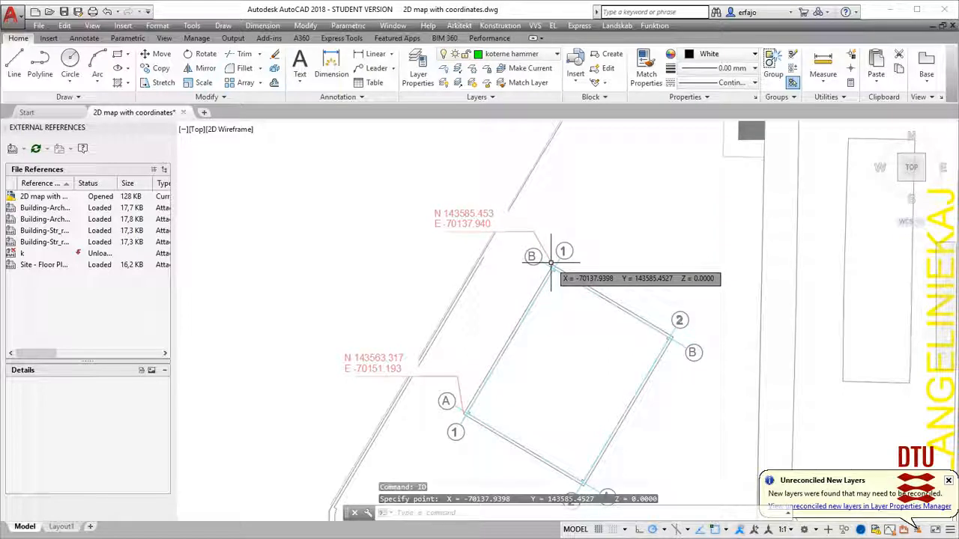
Repeat the ID query at the outer wall corner at A/1 of Building 2, where the spot coordinate leader ends
key("Return")
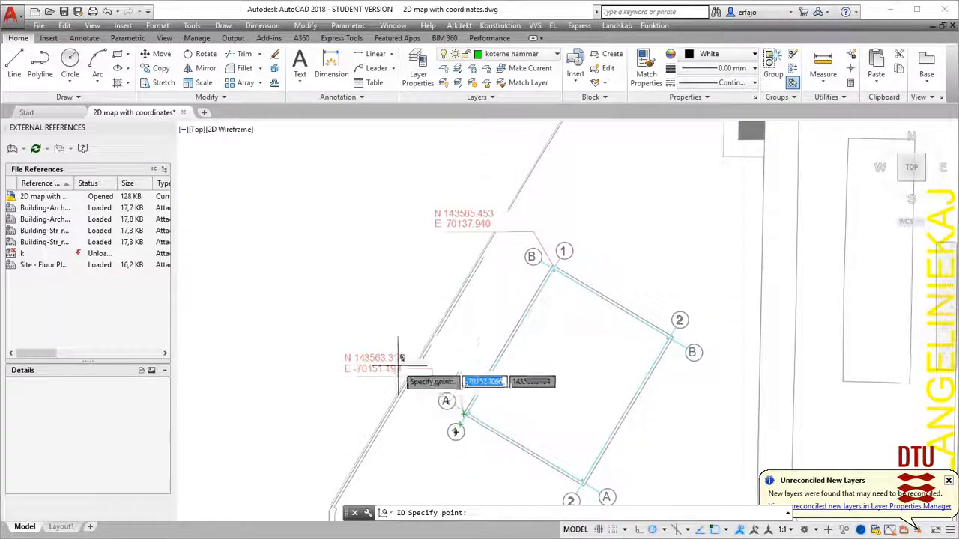
scroll(463, 408, "up", 5)
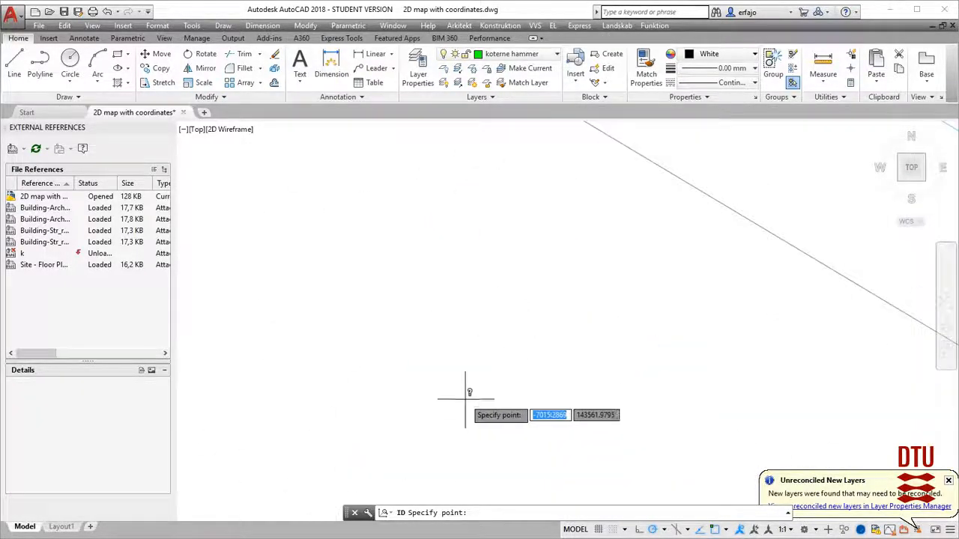
scroll(464, 399, "down", 5)
left_click(391, 273)
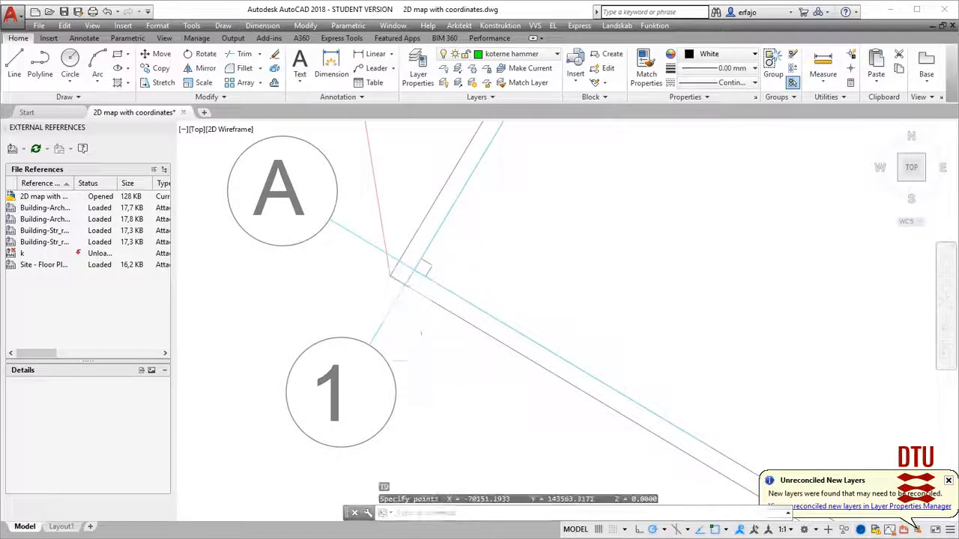
scroll(497, 331, "down", 5)
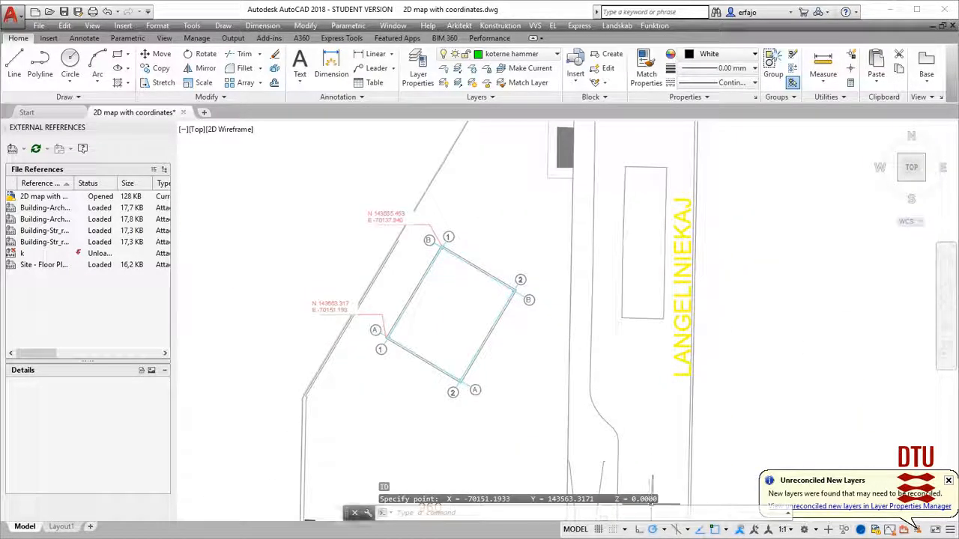
Review both queried corner coordinates in the command history and check the placement of both buildings on the map
left_click(787, 513)
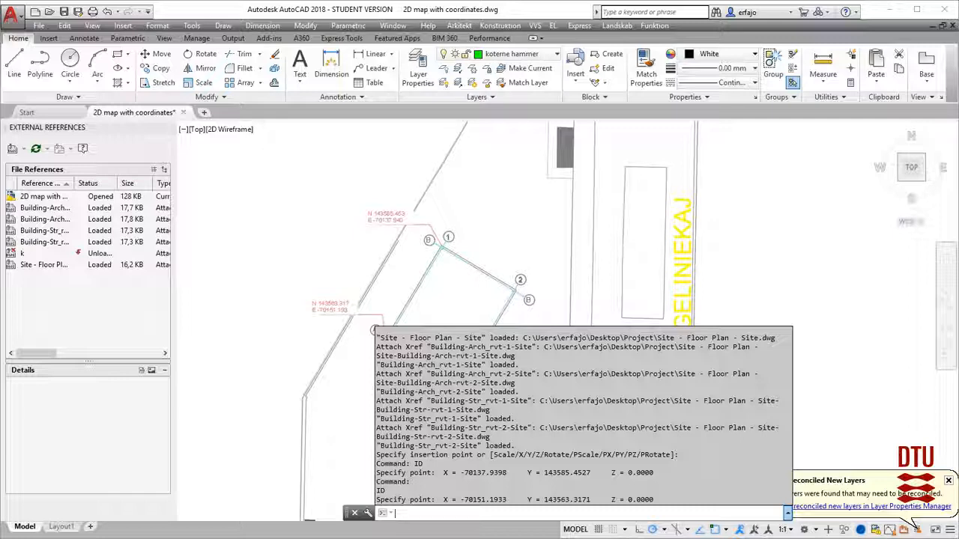
scroll(548, 233, "down", 3)
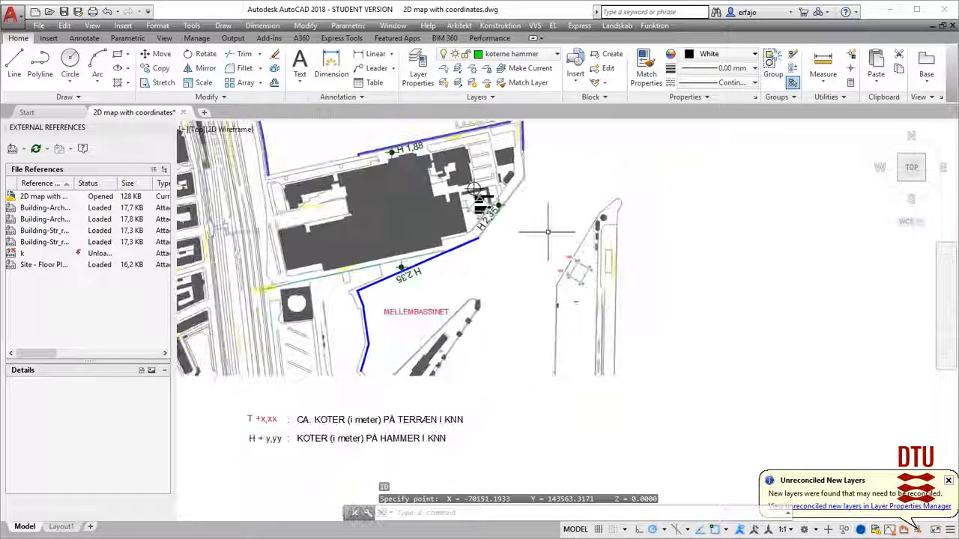
scroll(542, 305, "up", 4)
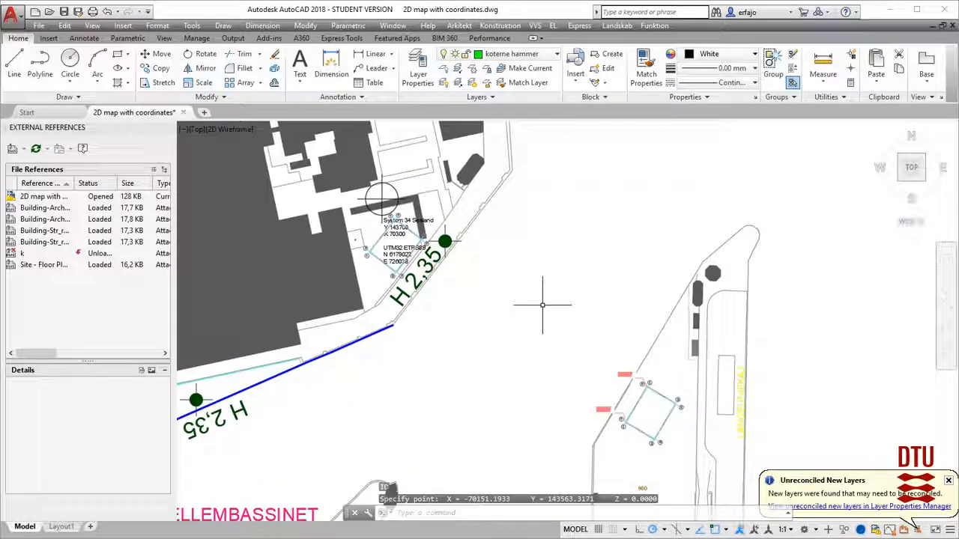